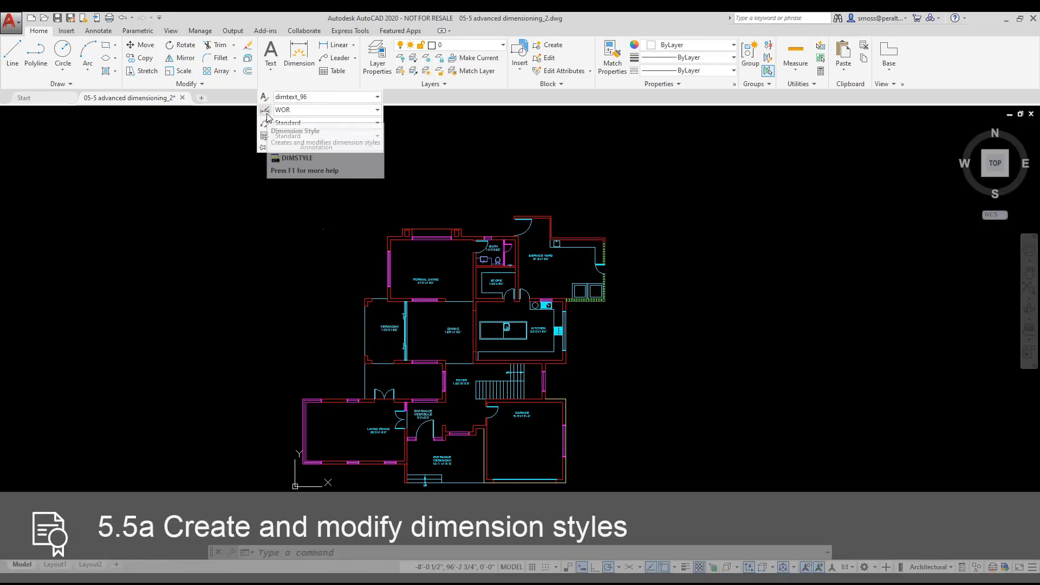
Create a new dimension style named Arch_96 for all dimensions, starting with the Standard style
left_click(367, 111)
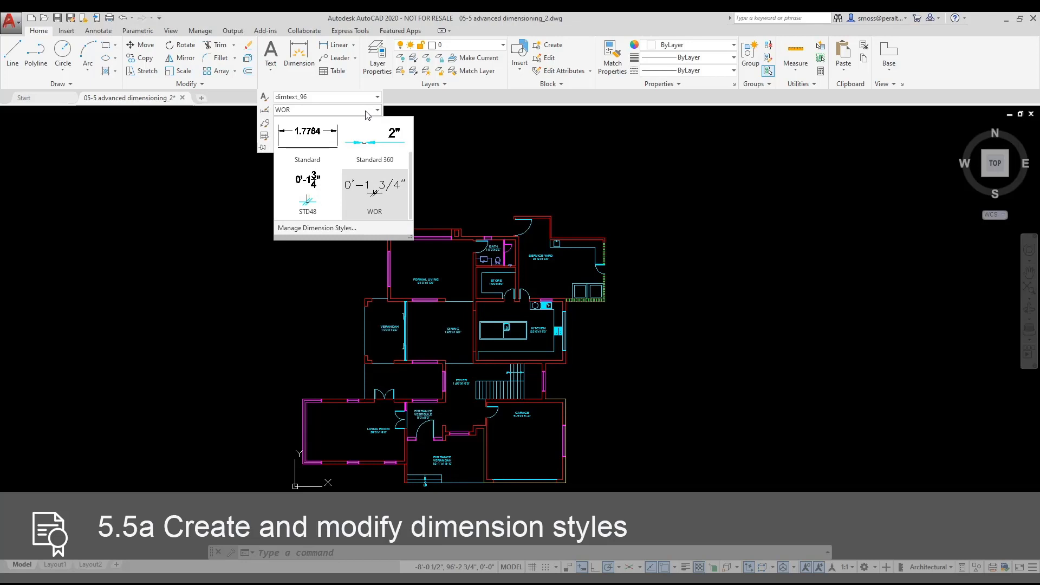
left_click(264, 110)
left_click(265, 110)
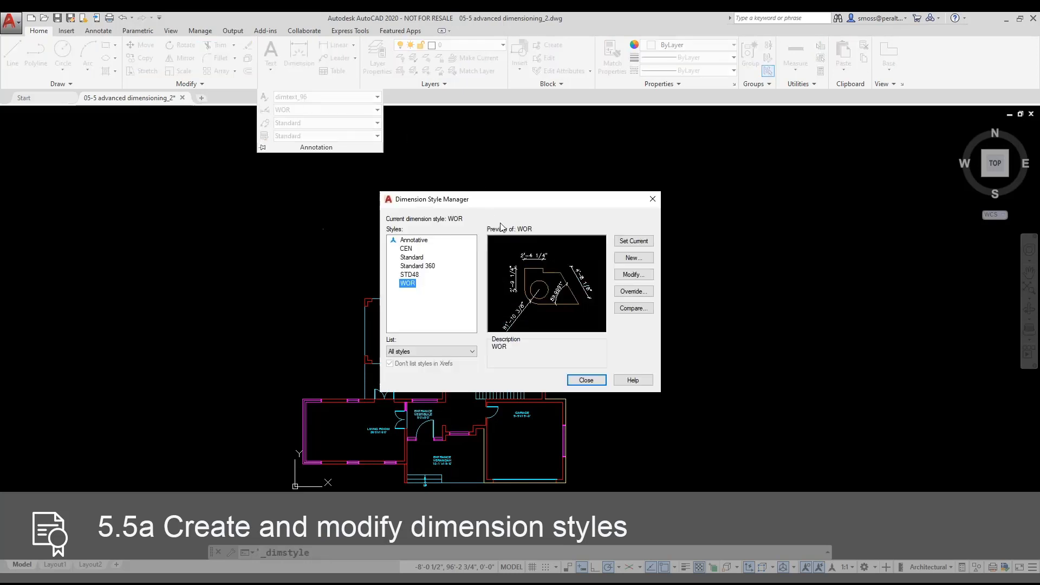
left_click(632, 259)
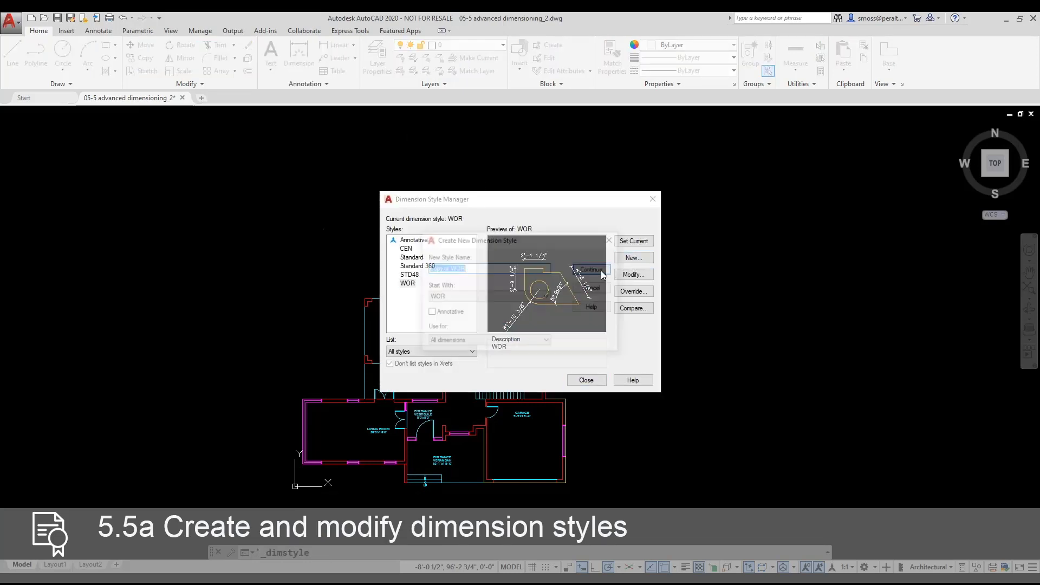
type("Arch")
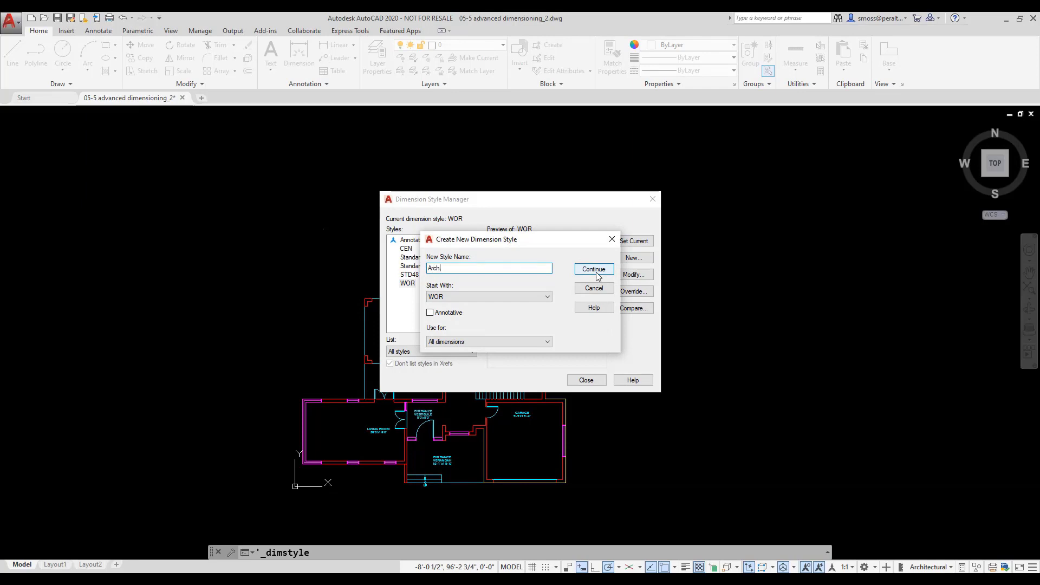
type("_96")
left_click(531, 296)
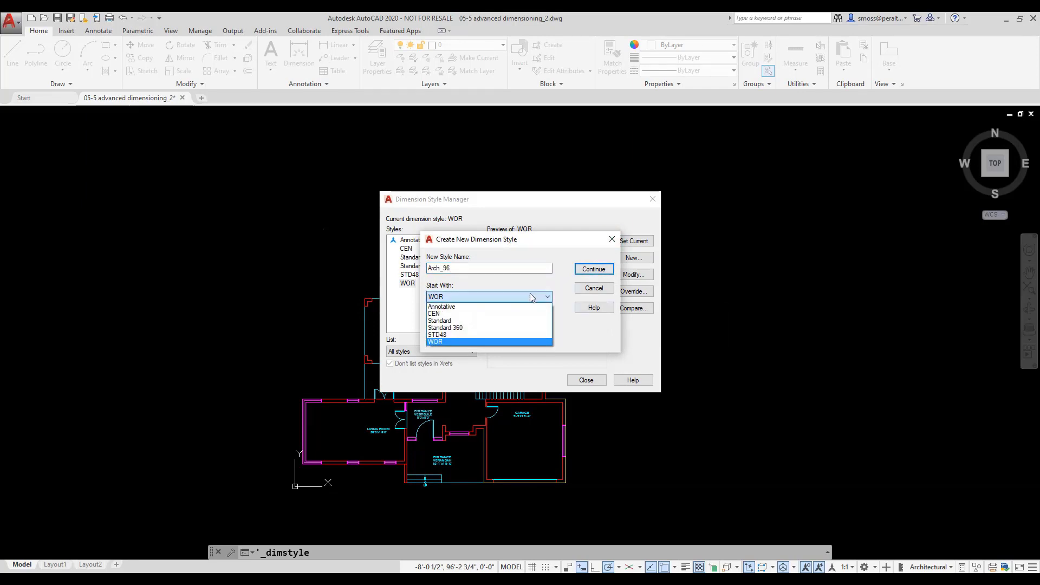
left_click(517, 315)
left_click(592, 269)
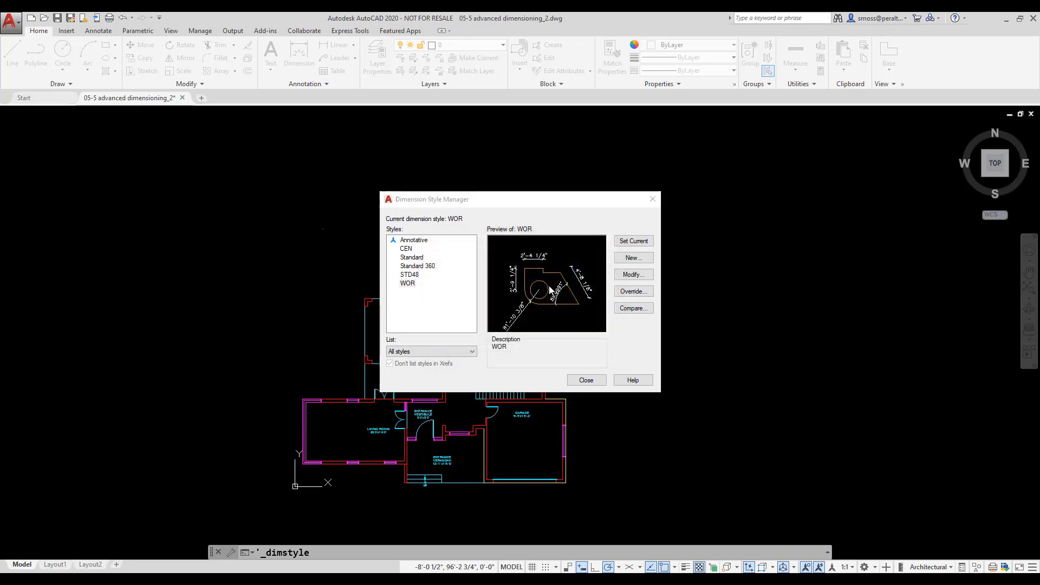
Set the first and second arrowheads of Arch_96 to Architectural tick and the leader arrowhead to Open
left_click(421, 178)
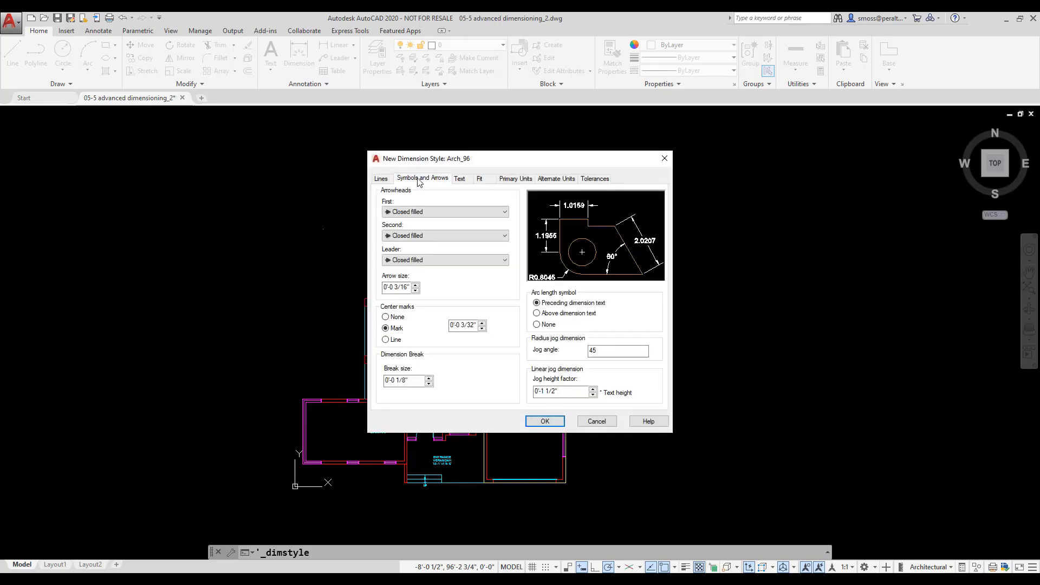
left_click(440, 213)
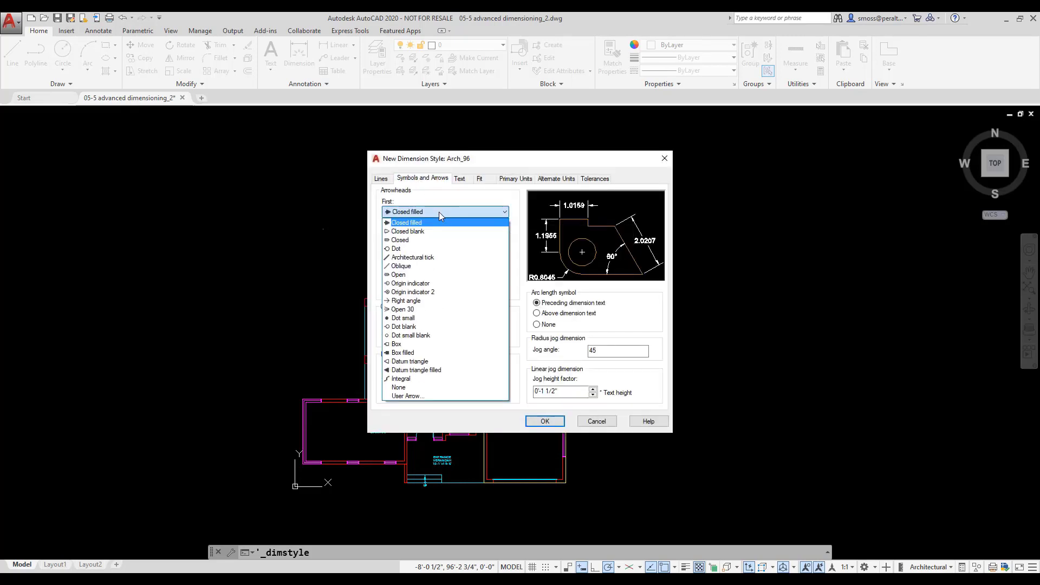
left_click(428, 257)
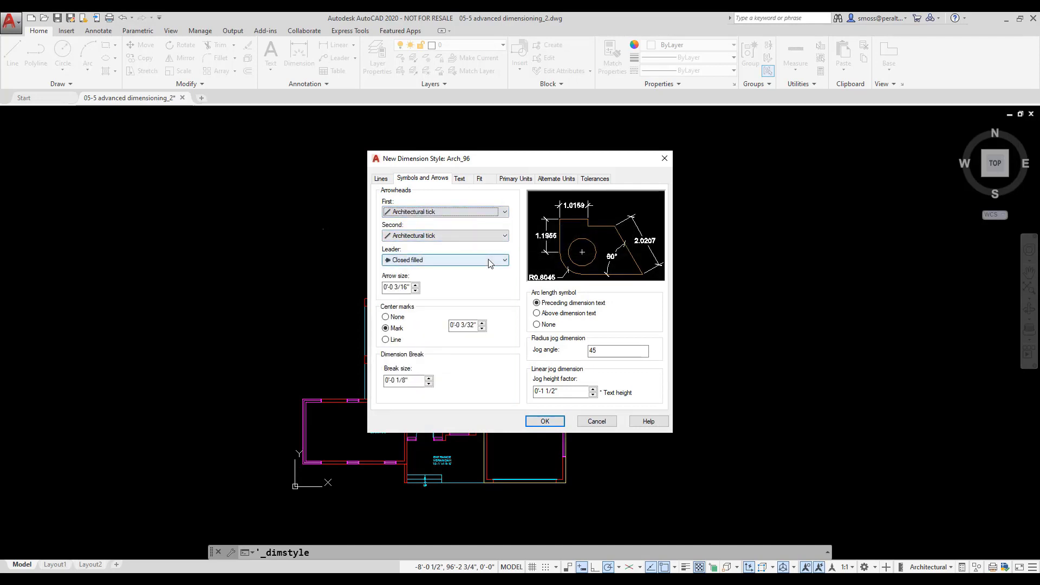
left_click(489, 260)
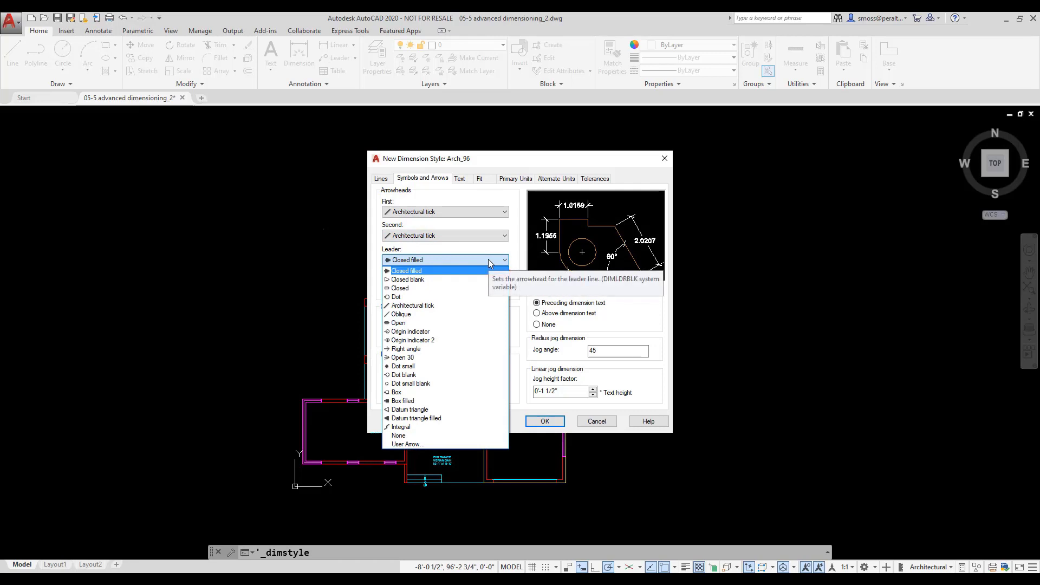
left_click(457, 323)
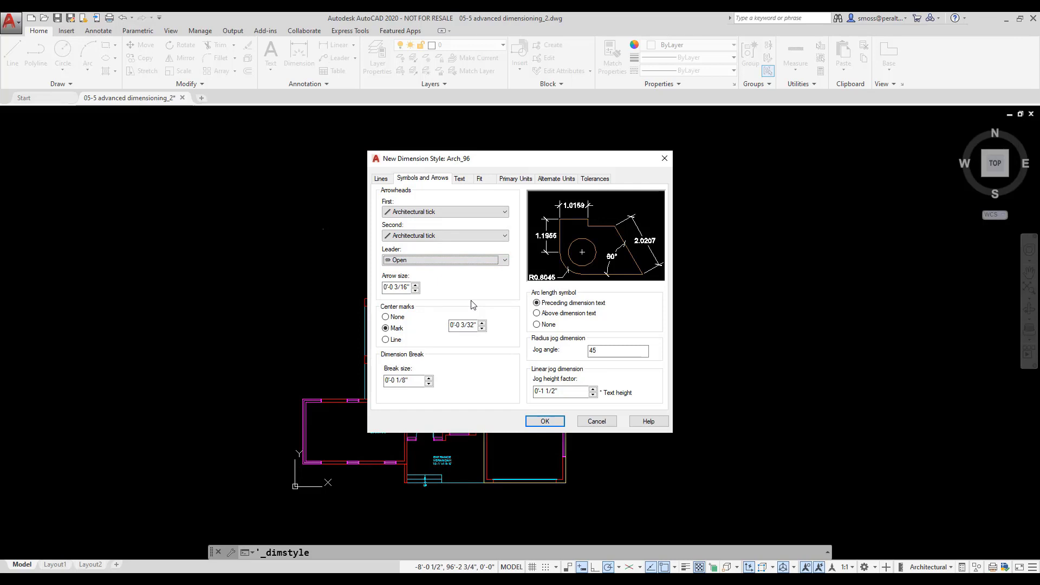
Set the extension lines of Arch_96 to extend 1/8" beyond the dimension lines
left_click(382, 179)
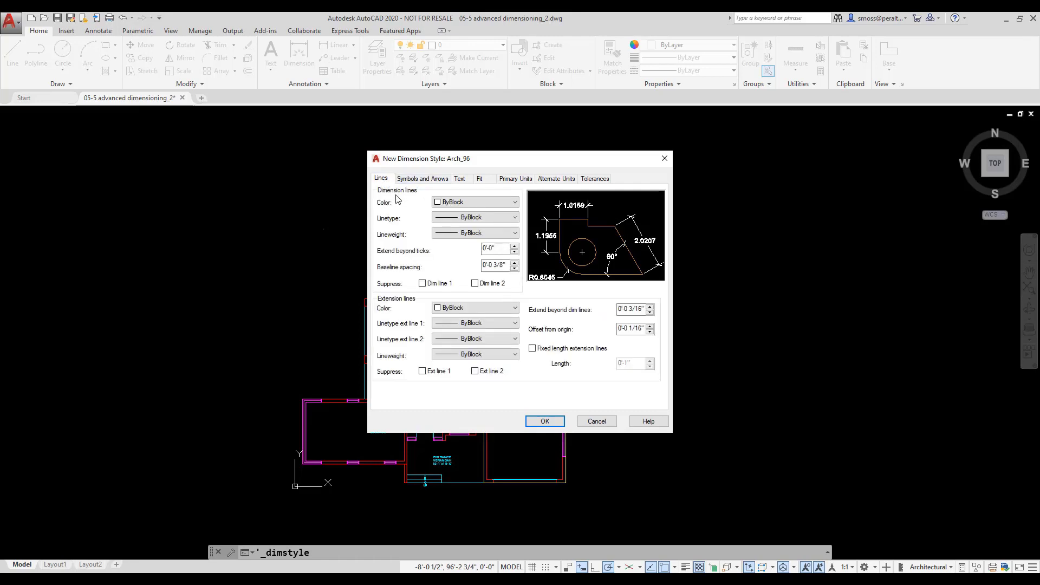
left_click(629, 309)
key("Delete")
key("Delete")
key("Delete")
key("Delete")
type("6")
type("1/8")
Set the extension lines' offset from origin to 1/8"
left_click(630, 330)
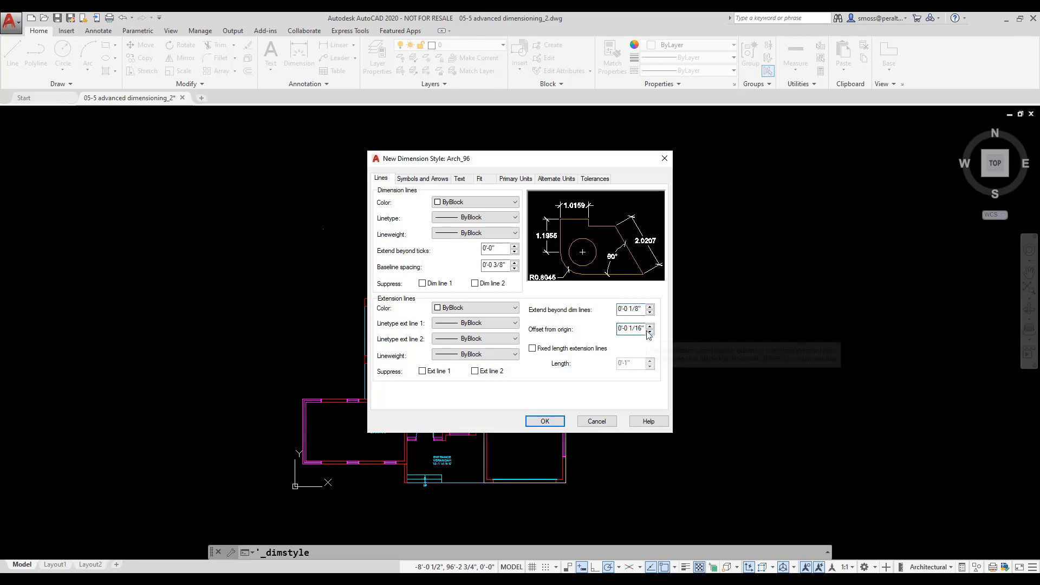
key("Delete")
key("Delete")
key("Delete")
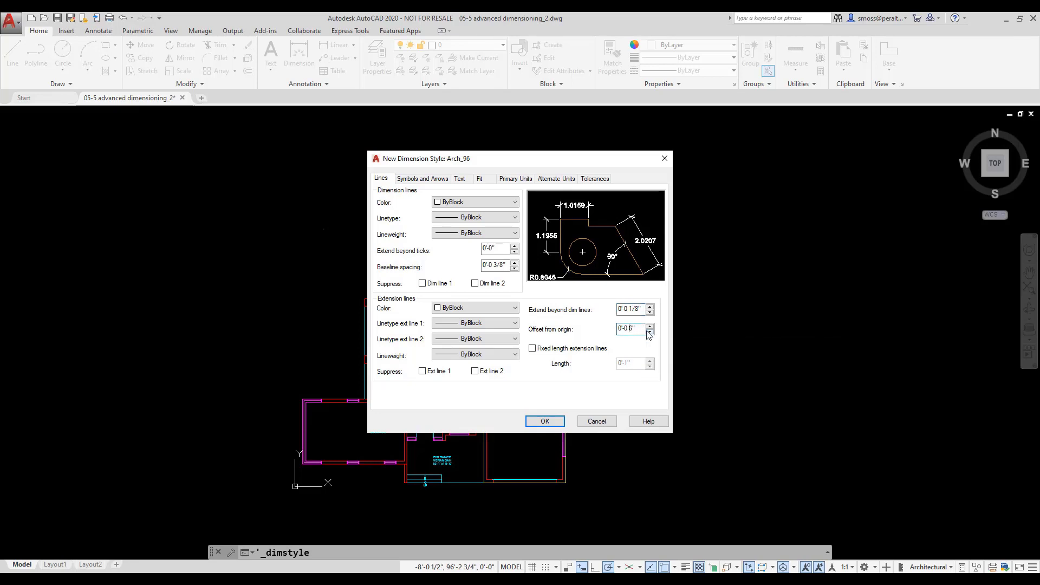
type("1/8")
Give the dimension text the dimtext_96 text style, vertical placement Above and alignment with the dimension line
left_click(460, 178)
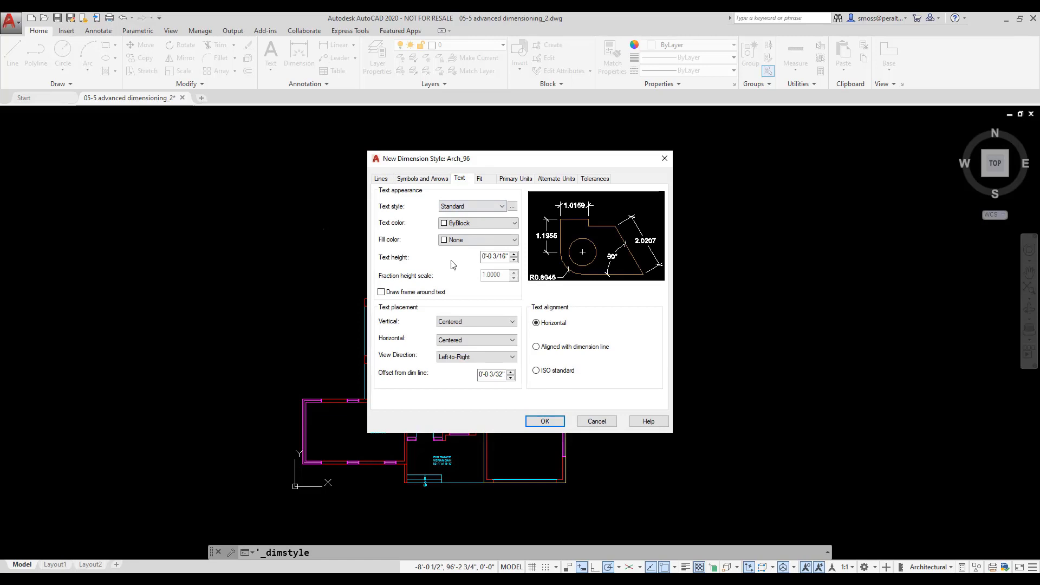
left_click(458, 207)
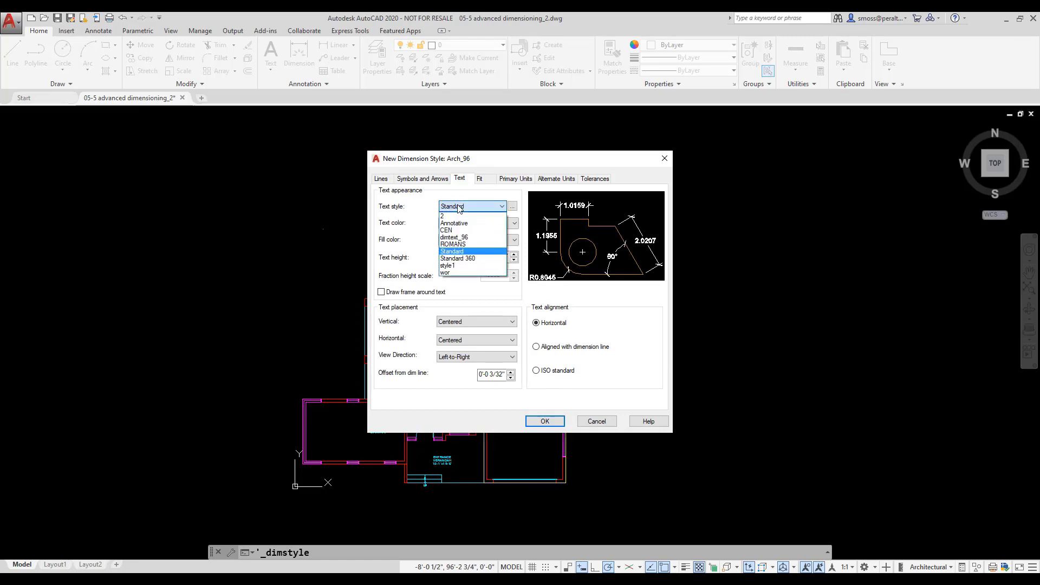
left_click(454, 238)
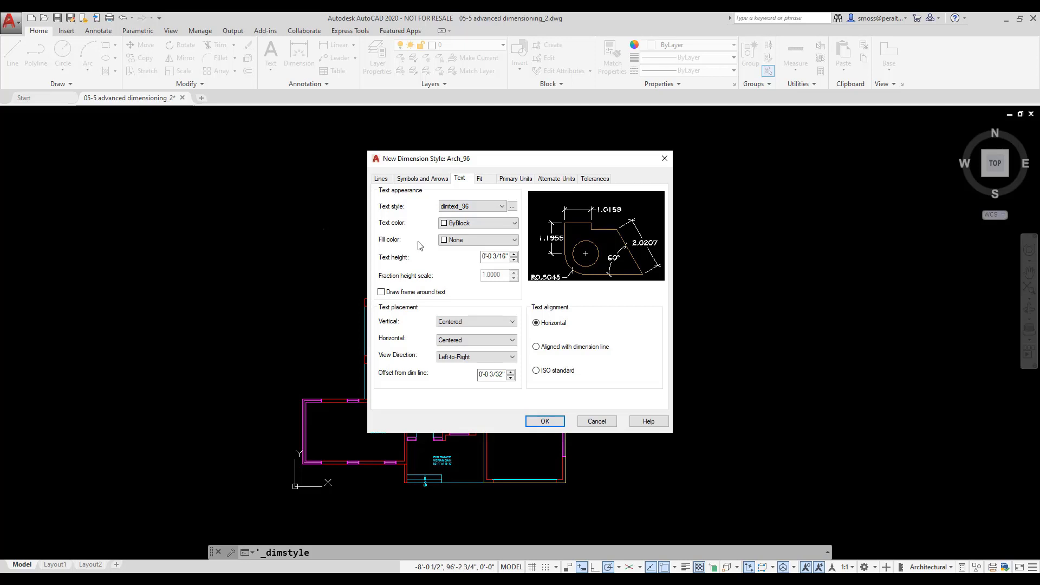
left_click(474, 323)
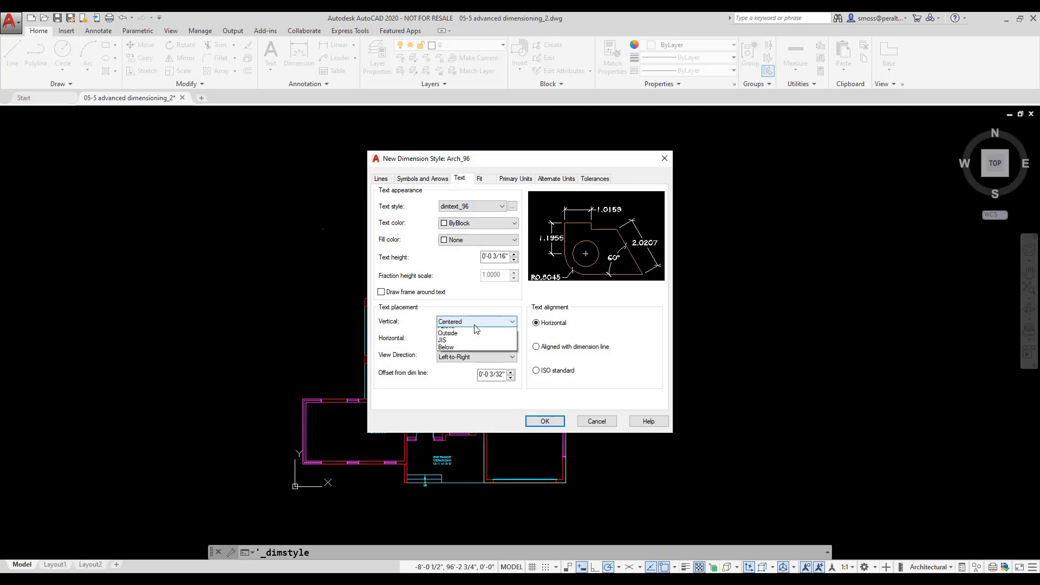
left_click(452, 337)
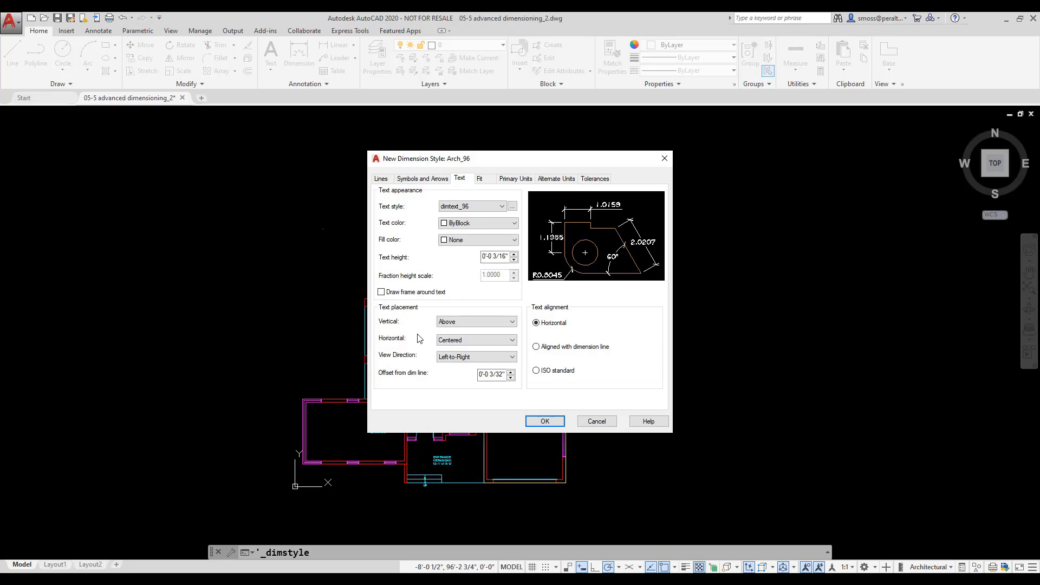
left_click(536, 347)
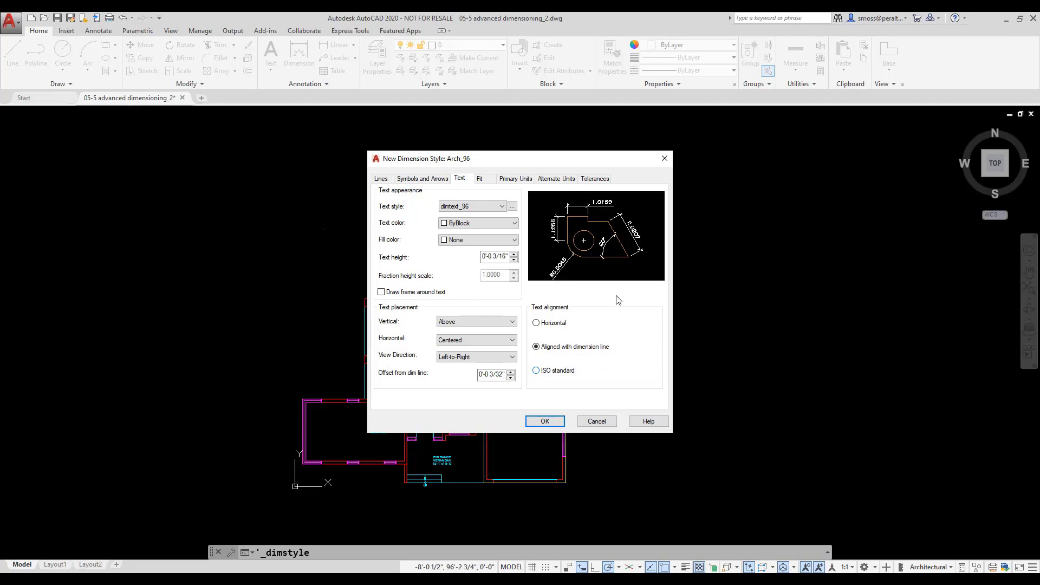
Configure the fit with displaced text over the dimension line with leader, overall scale 96, and dimension lines drawn between extension lines
left_click(479, 179)
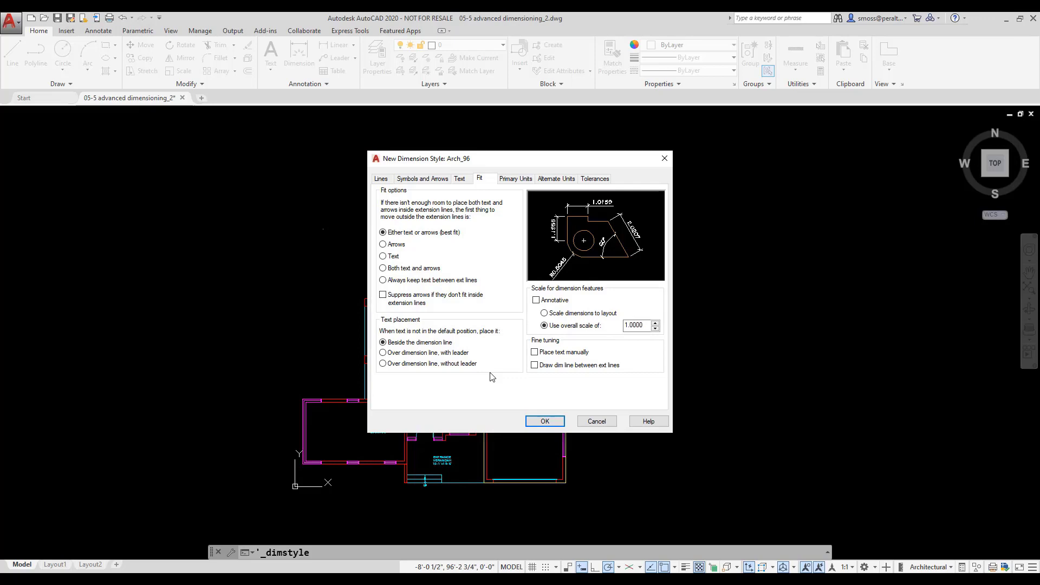
left_click(383, 353)
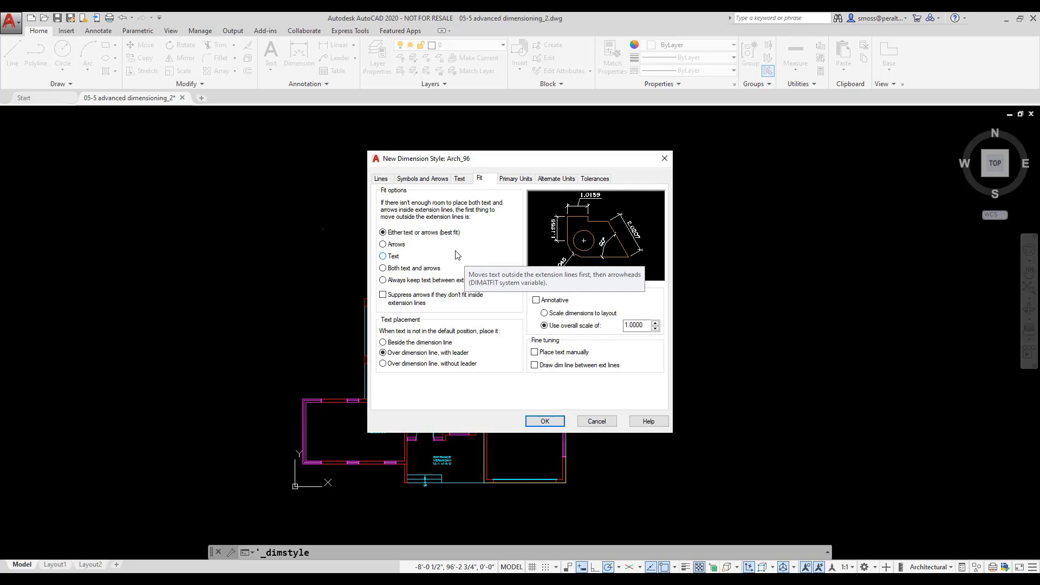
left_click(534, 365)
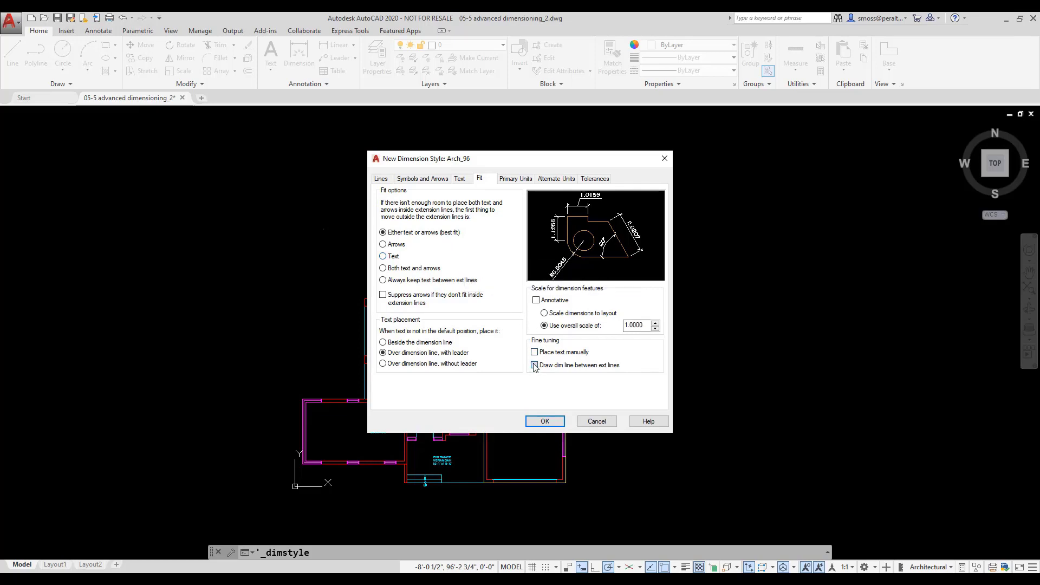
double_click(635, 325)
type("96")
left_click(640, 366)
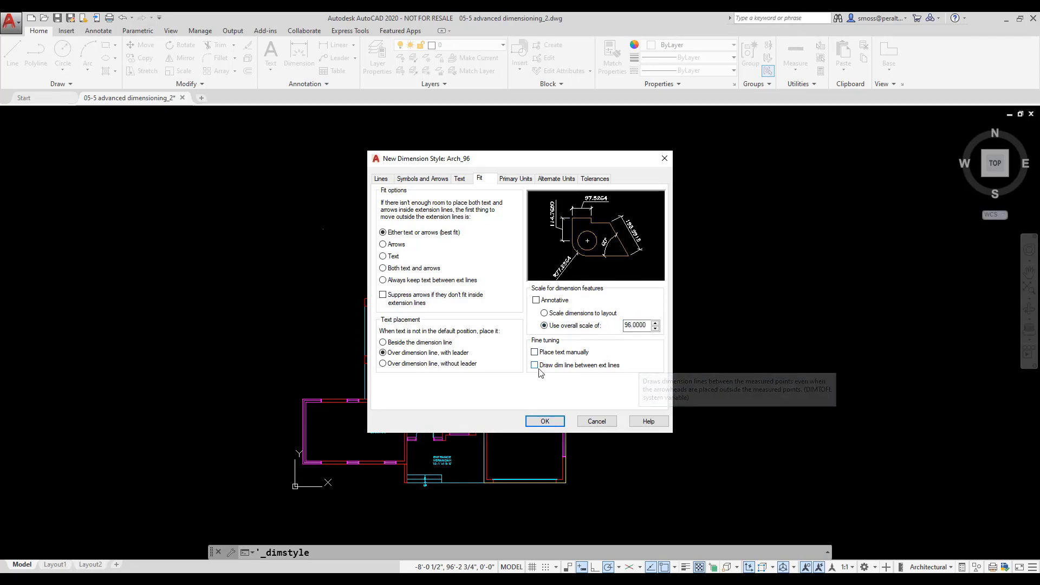
left_click(564, 366)
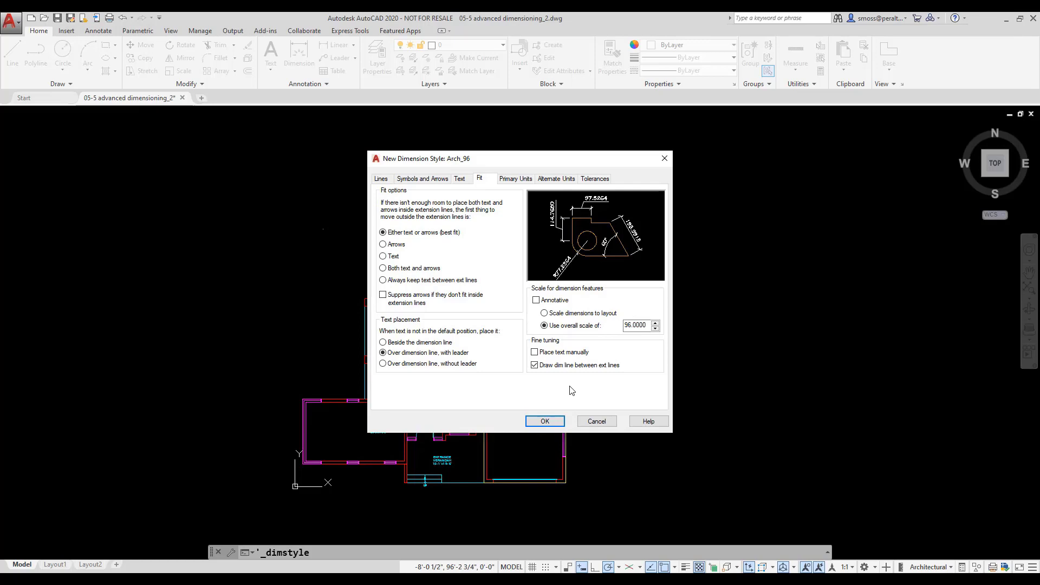
Set the primary units to Architectural with Diagonal fractions, and turn off zero suppression for 0 inches
left_click(511, 181)
left_click(482, 202)
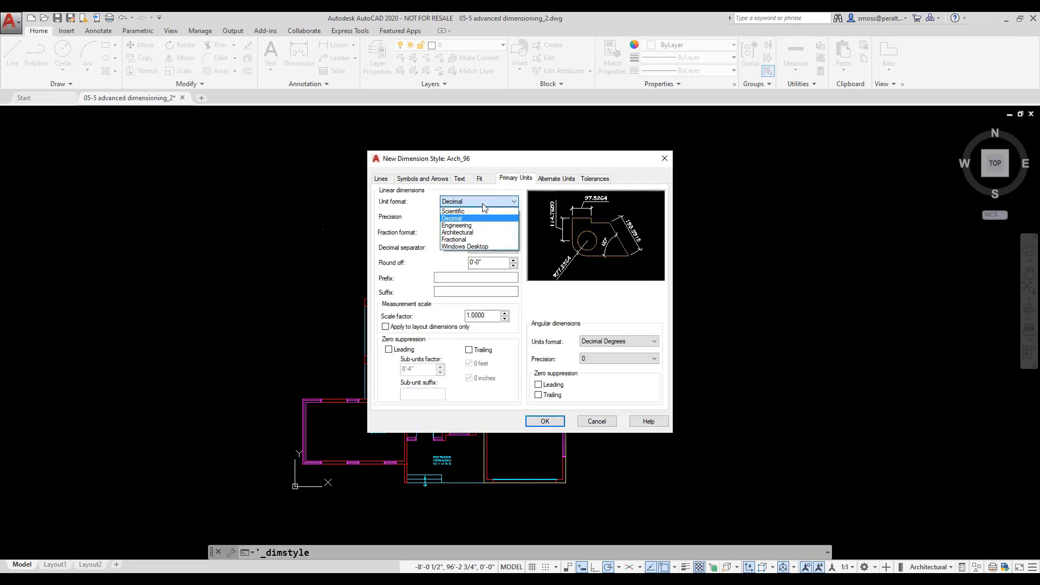
left_click(477, 232)
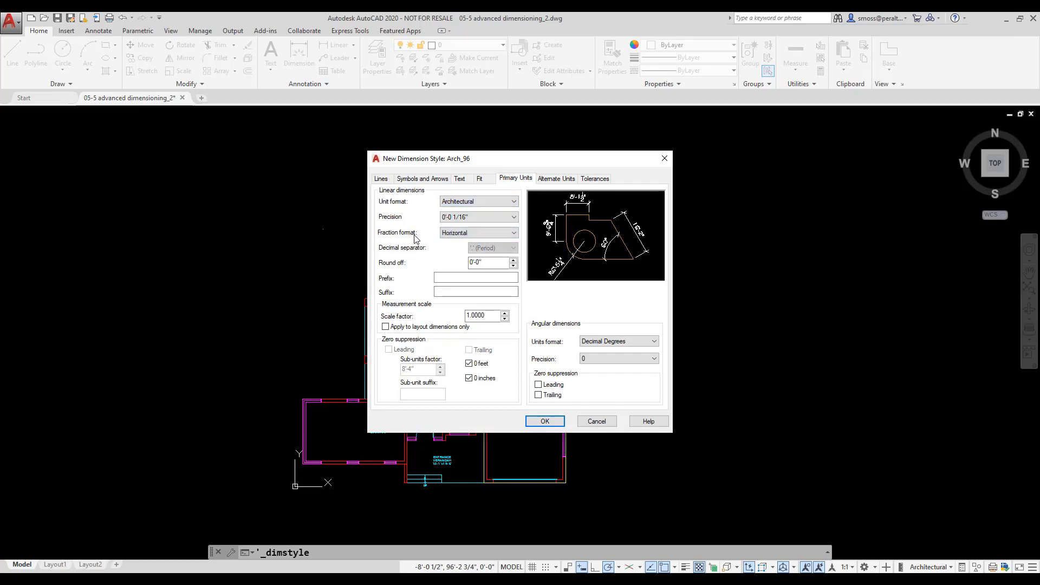
left_click(470, 233)
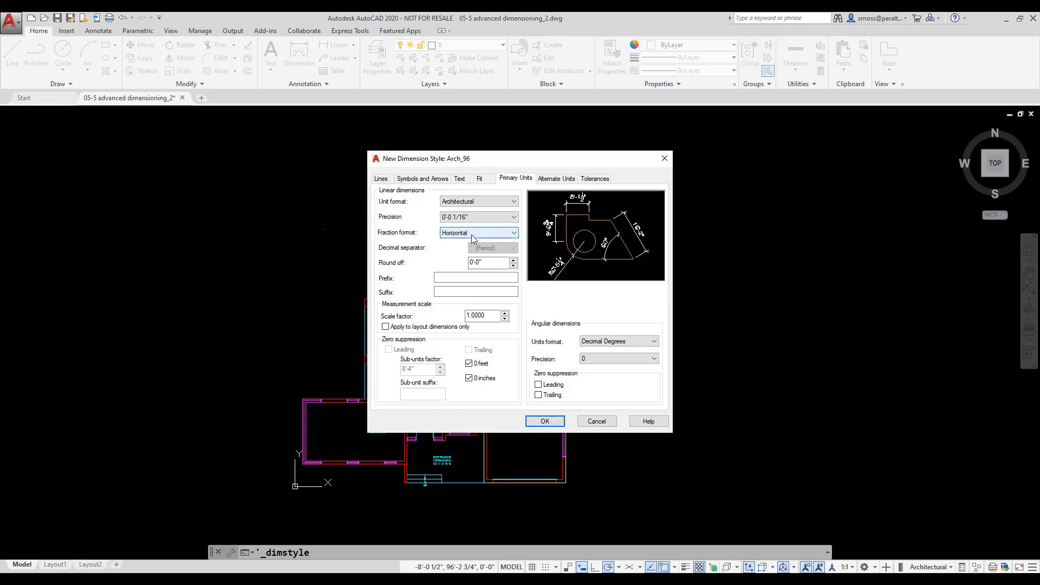
left_click(470, 250)
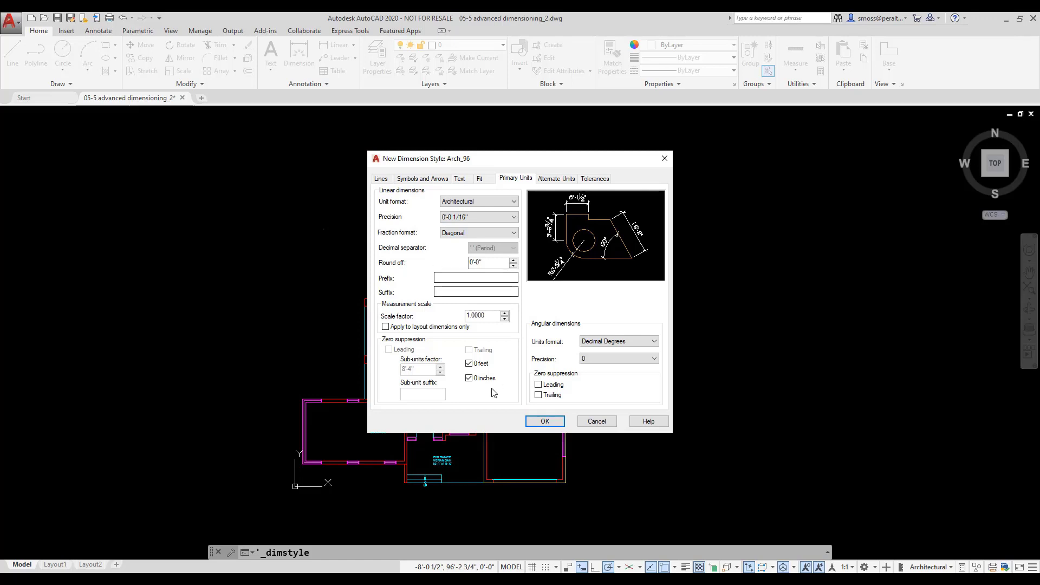
left_click(470, 378)
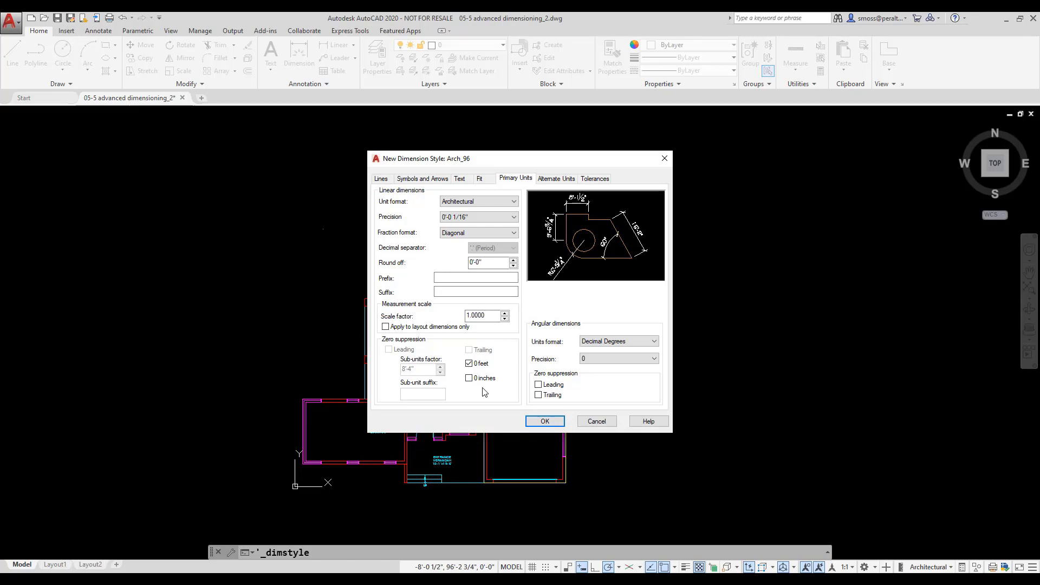
Set the fraction height scale of the dimension text to .75 and accept the new style's settings
left_click(459, 179)
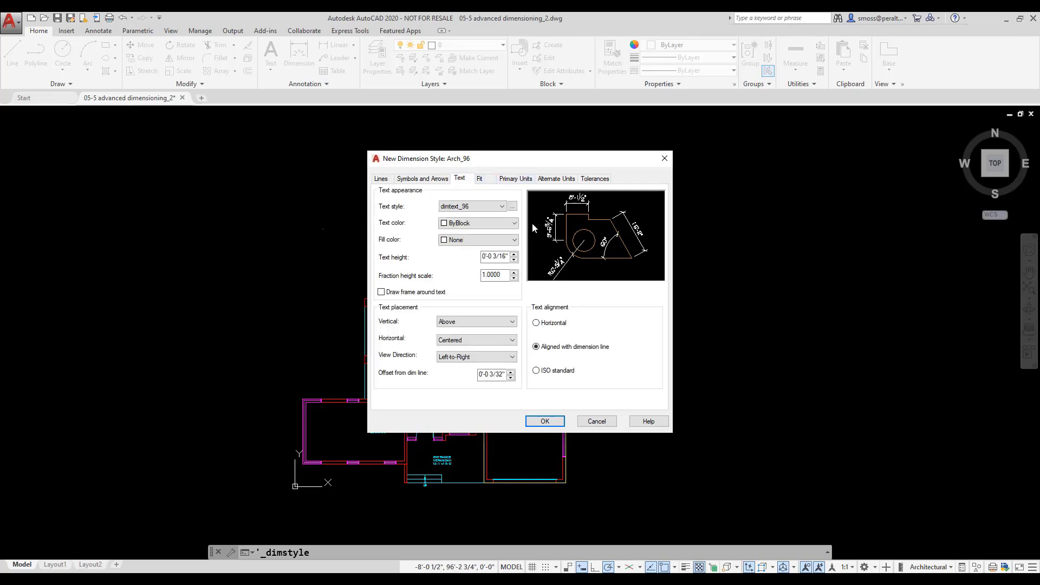
left_click_drag(504, 275, 464, 274)
type(".75")
left_click(546, 421)
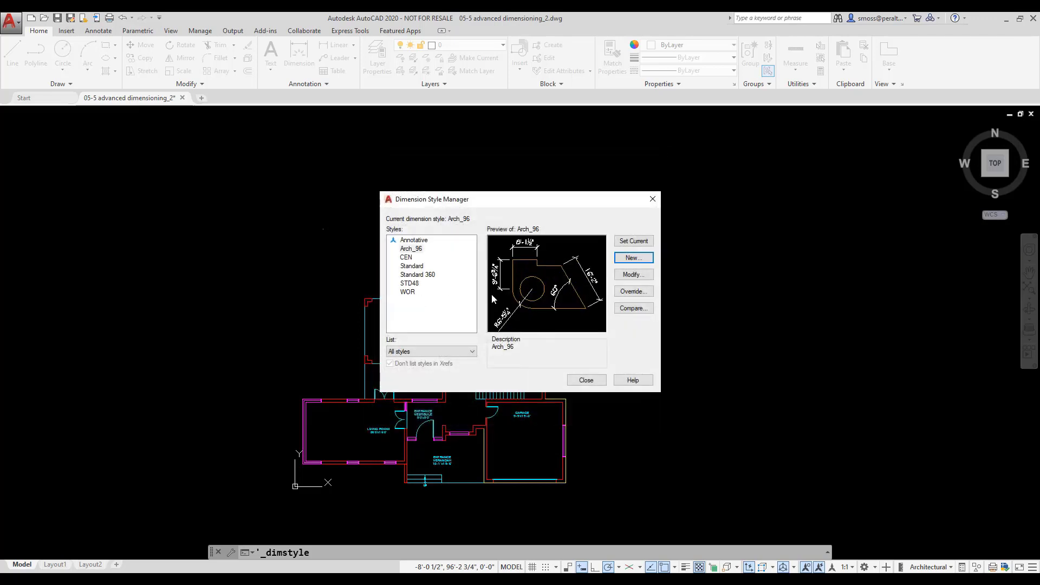
Make Arch_96 the current dimension style and close the Dimension Style Manager
left_click(417, 248)
left_click(630, 240)
left_click(585, 380)
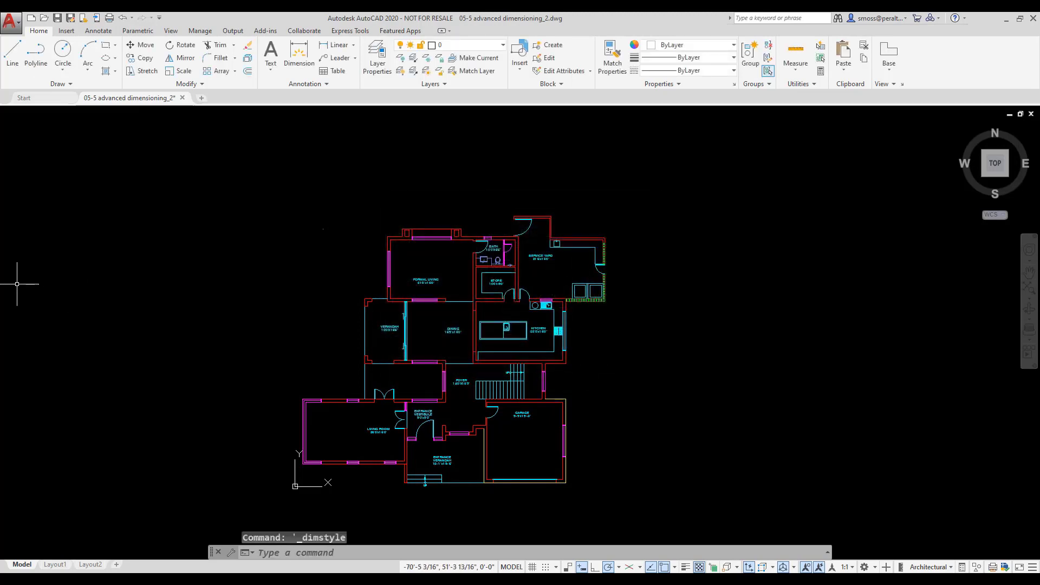
Set the layer override for new dimensions to A-Anno-Dims
middle_click_drag(17, 283, 73, 239)
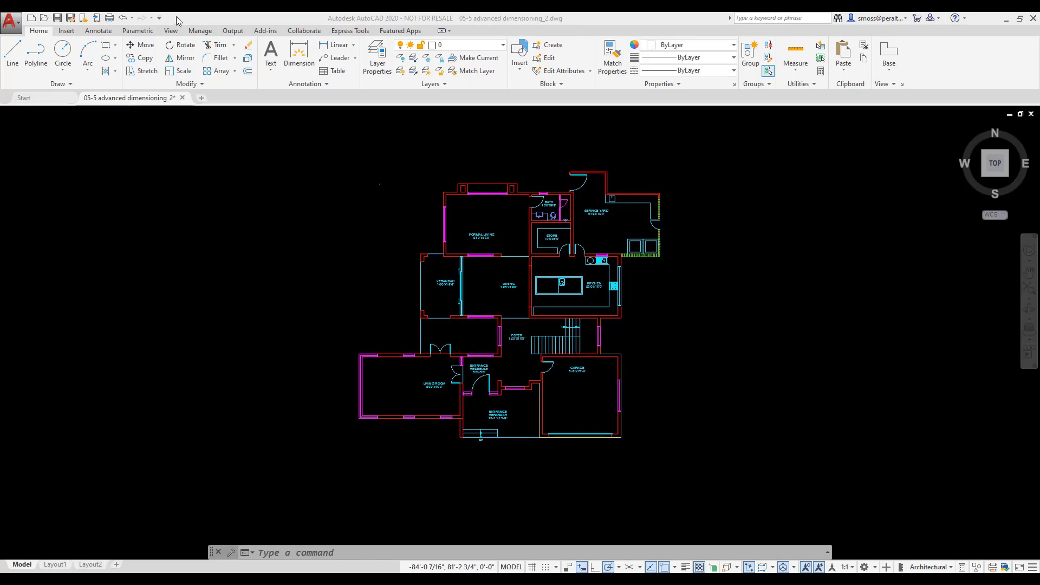
left_click(99, 33)
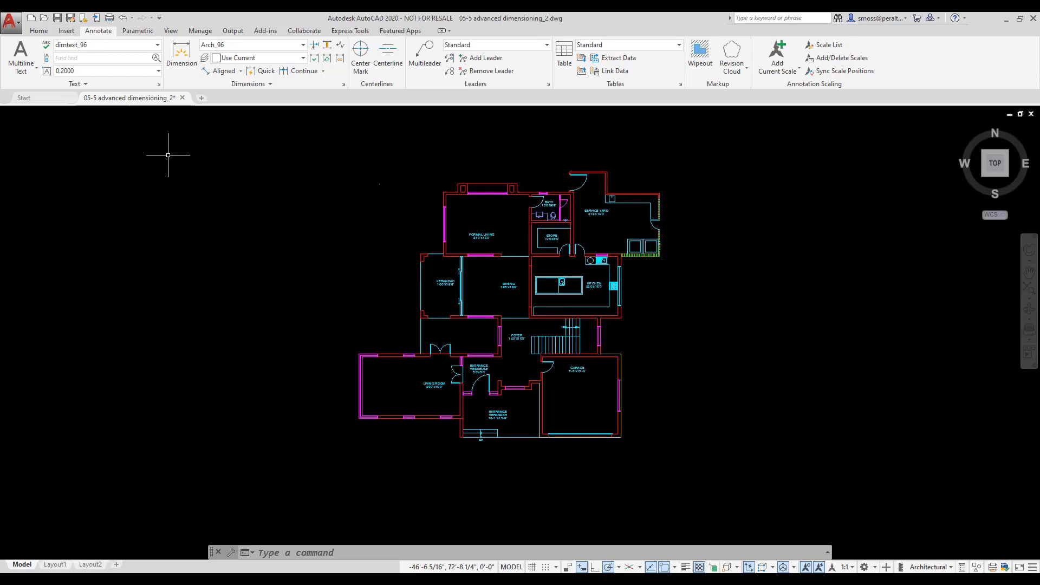
left_click(303, 57)
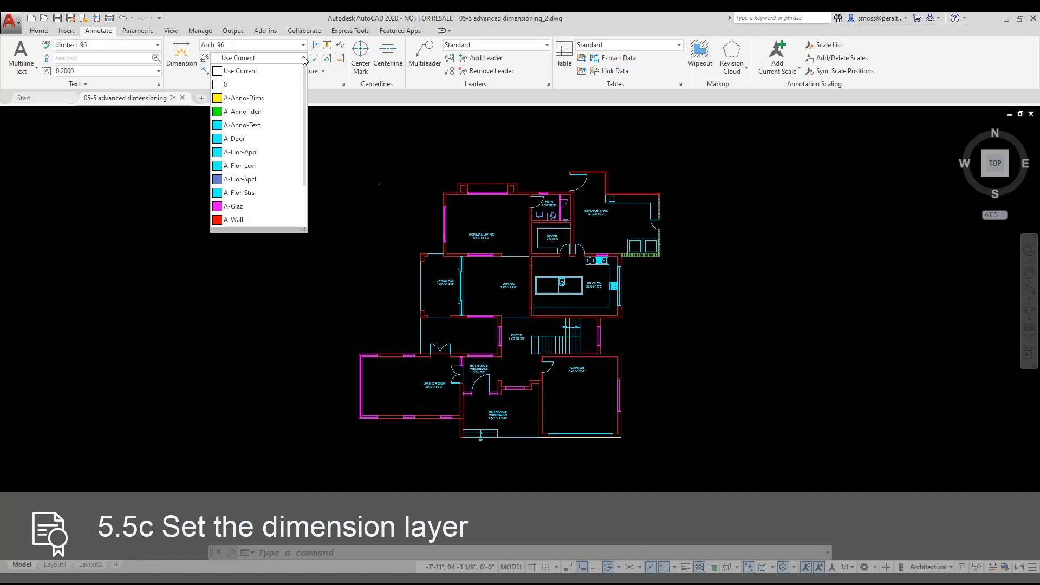
left_click(262, 97)
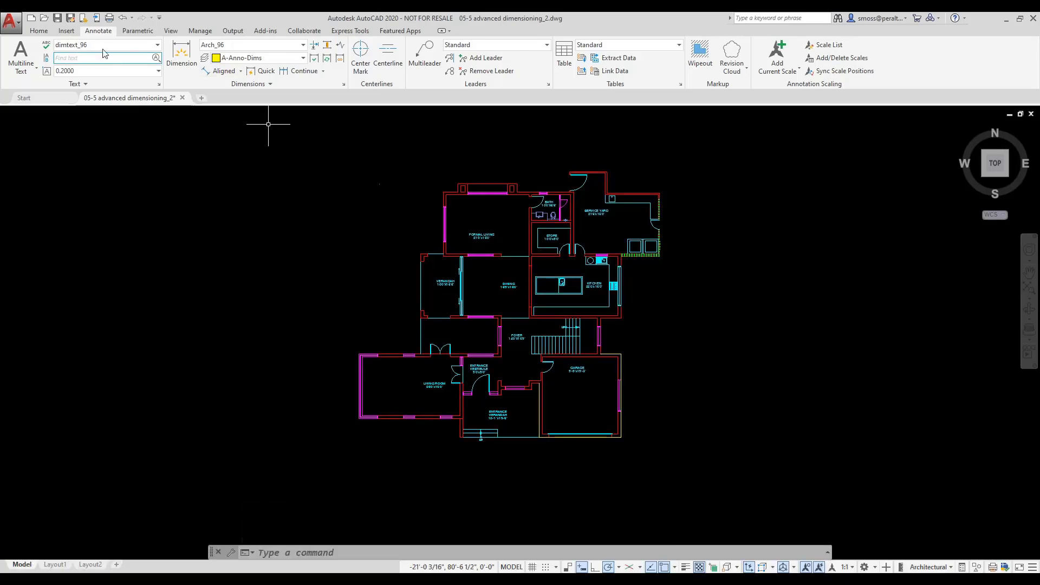
Add a horizontal linear dimension below the plan from the living room's lower-left outer corner to the entrance verandah's lower-left corner
left_click(39, 31)
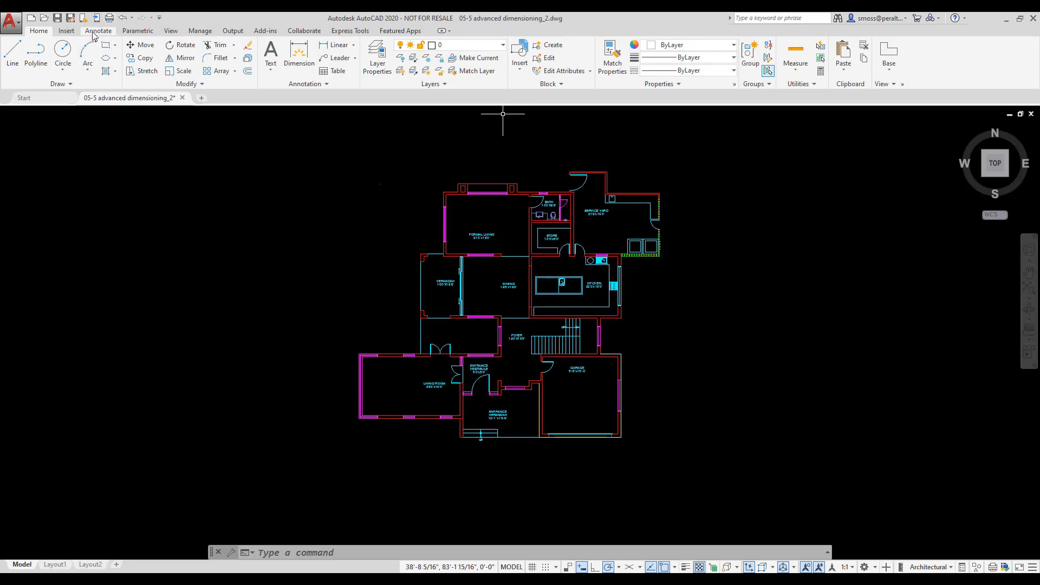
left_click(354, 45)
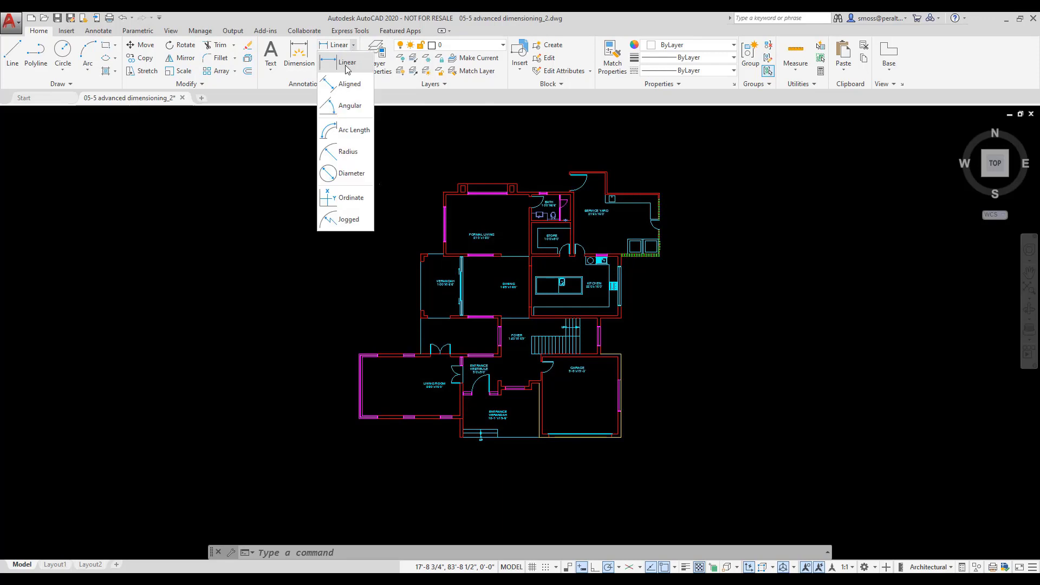
left_click(344, 65)
scroll(399, 428, "up", 2)
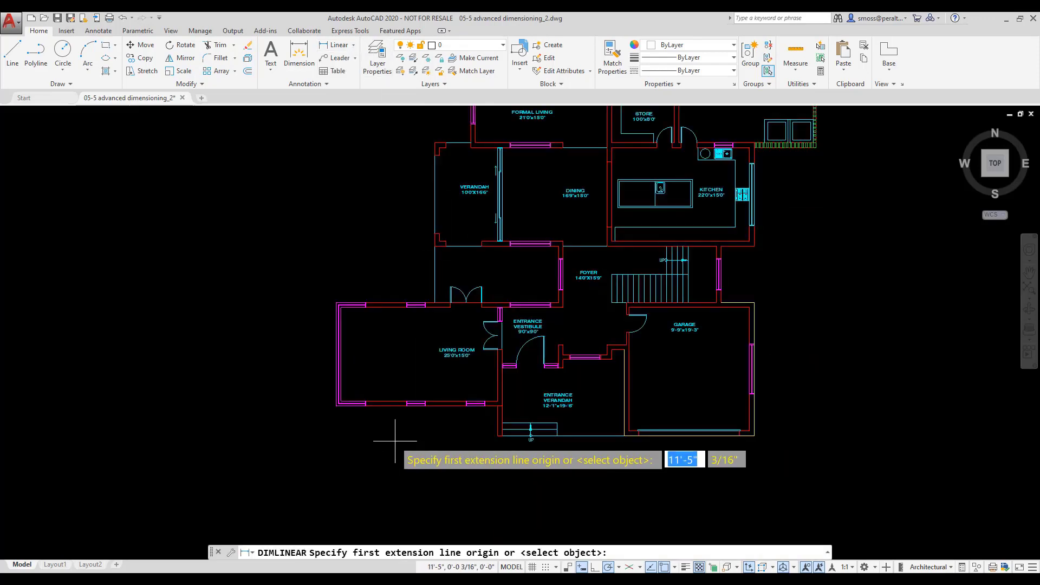
left_click(335, 405)
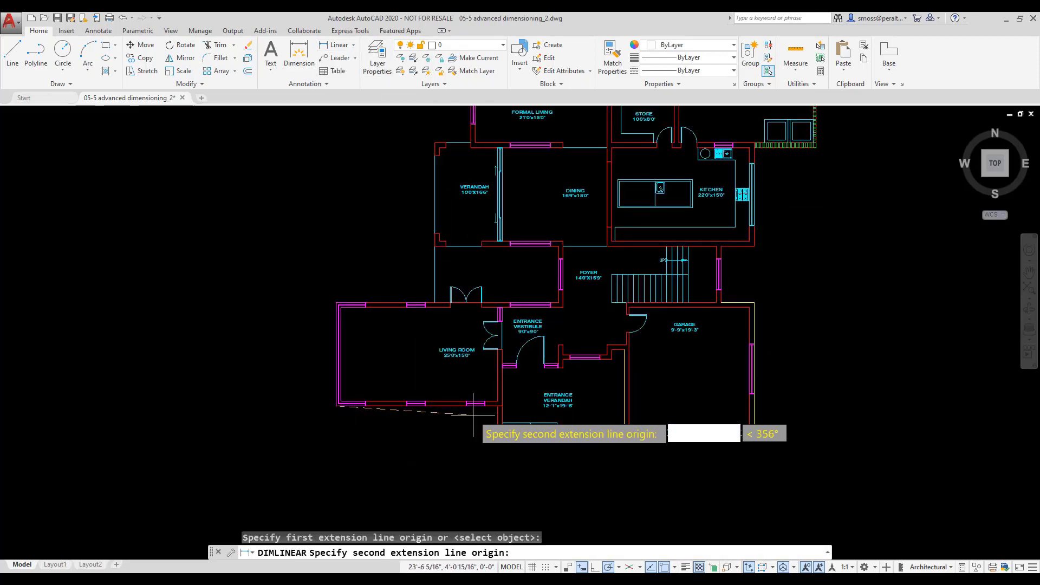
left_click(499, 435)
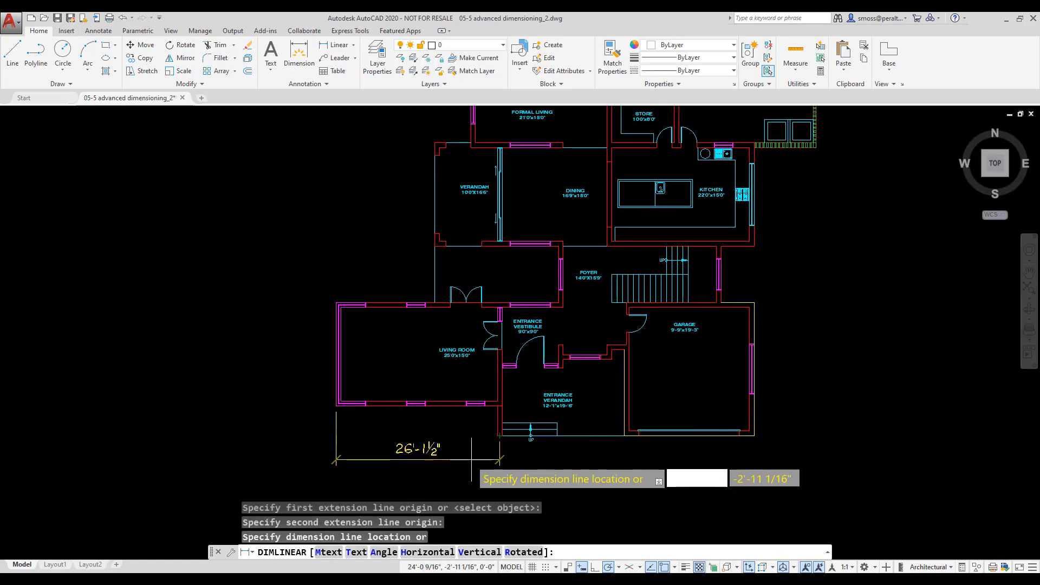
left_click(431, 461)
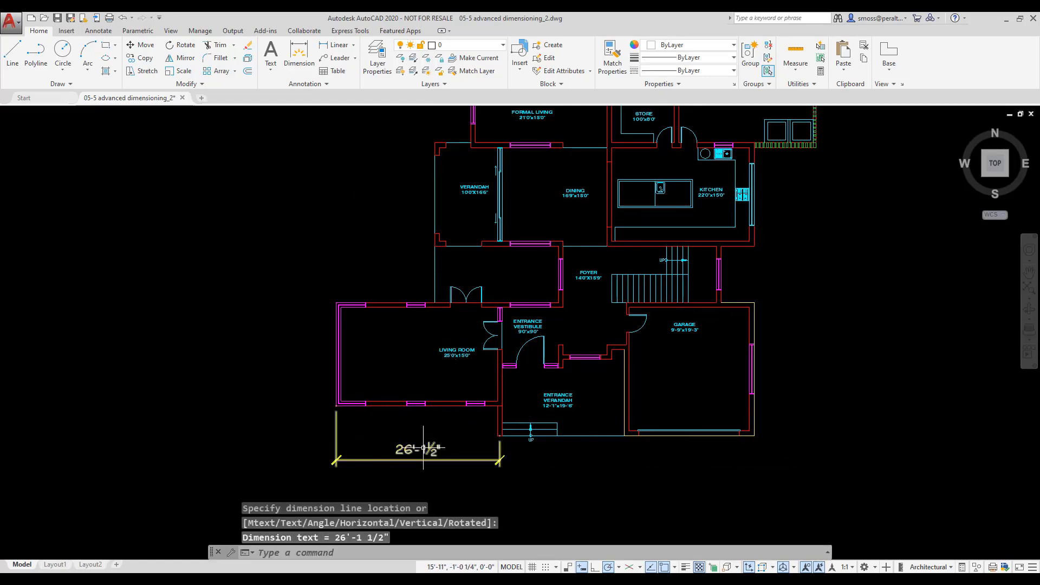
mouse_move(423, 447)
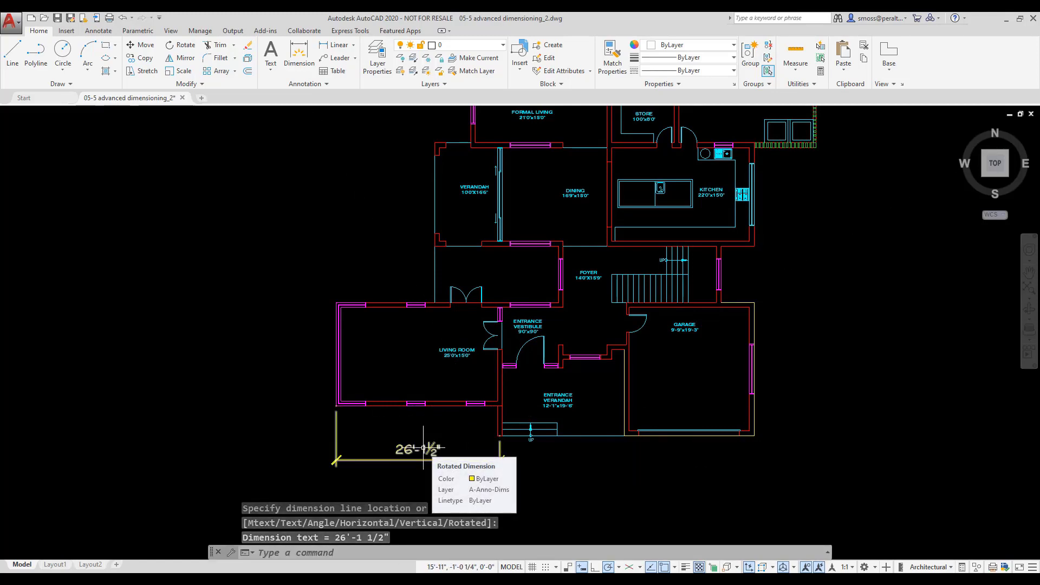
Continue the horizontal dimension chain to the verandah–garage wall line and the garage's lower-right outer corner
middle_click_drag(448, 429, 414, 379)
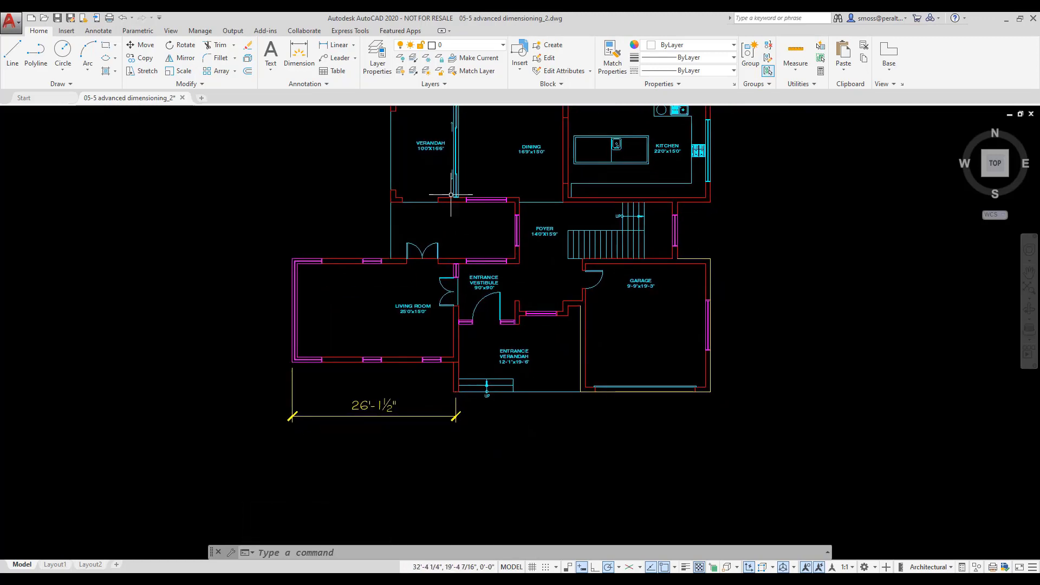
left_click(98, 30)
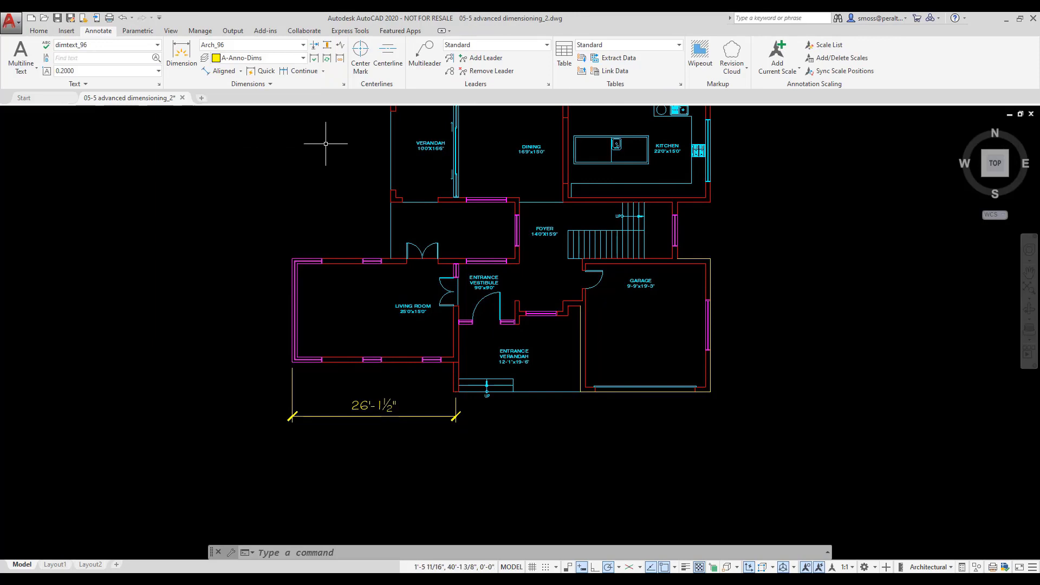
left_click(323, 71)
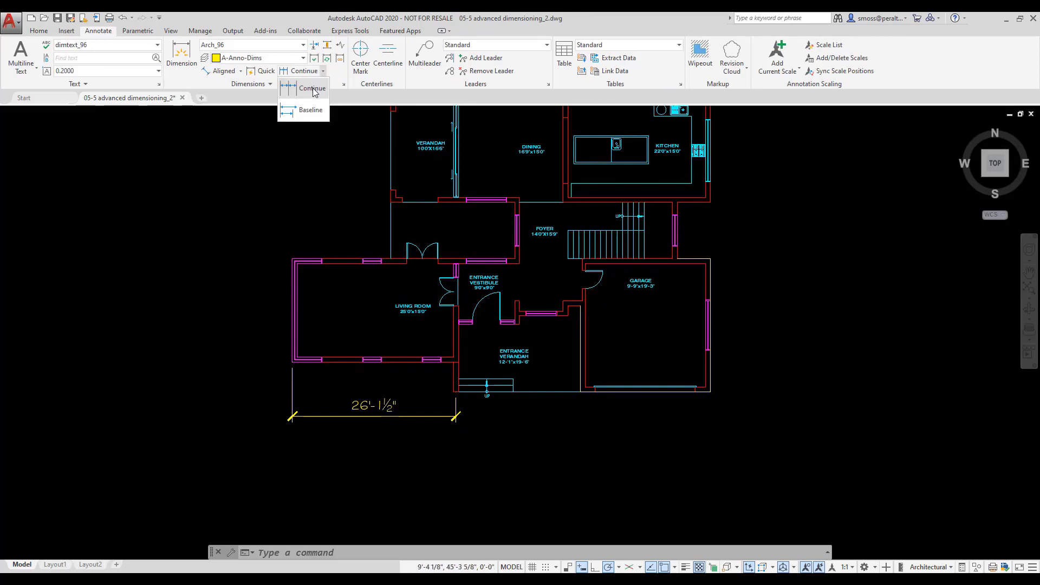
left_click(312, 89)
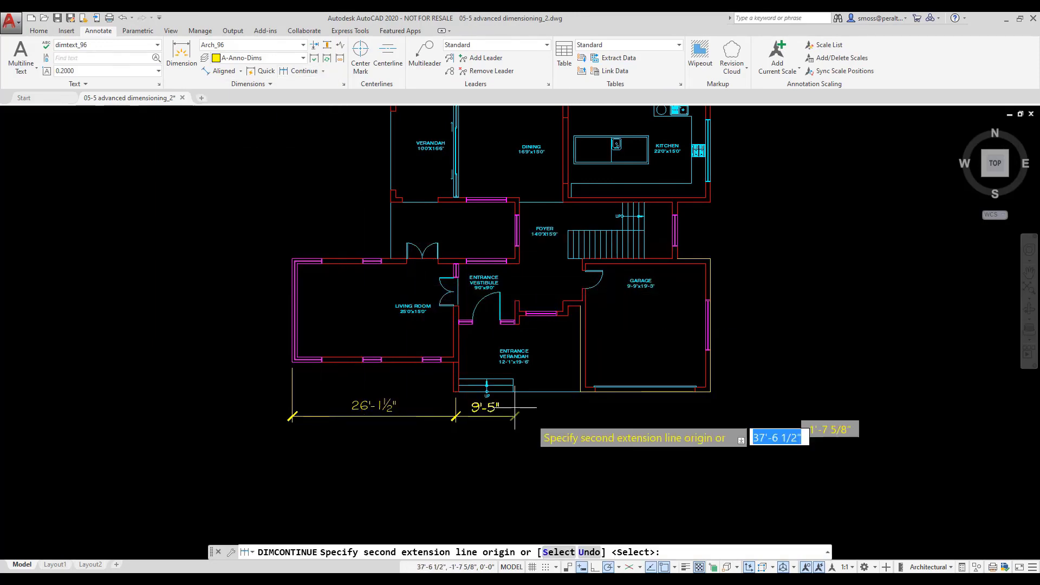
left_click(581, 392)
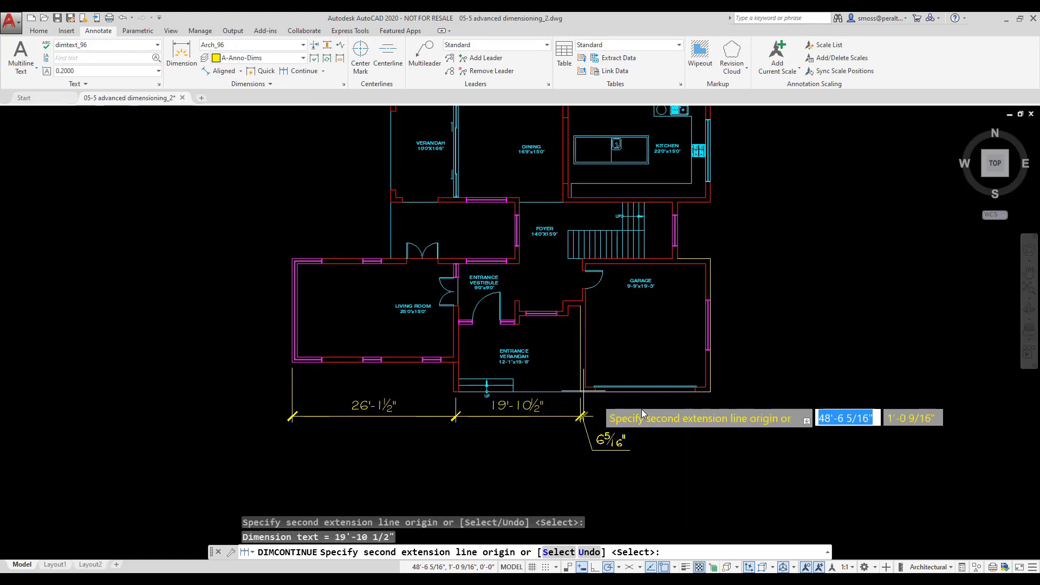
left_click(710, 391)
right_click(744, 383)
left_click(785, 438)
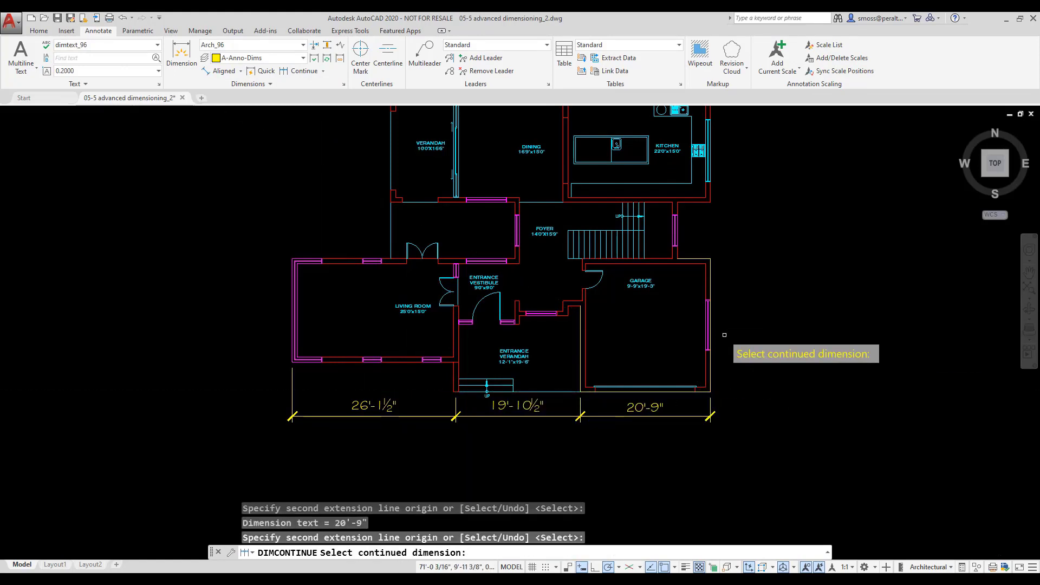
key("Return")
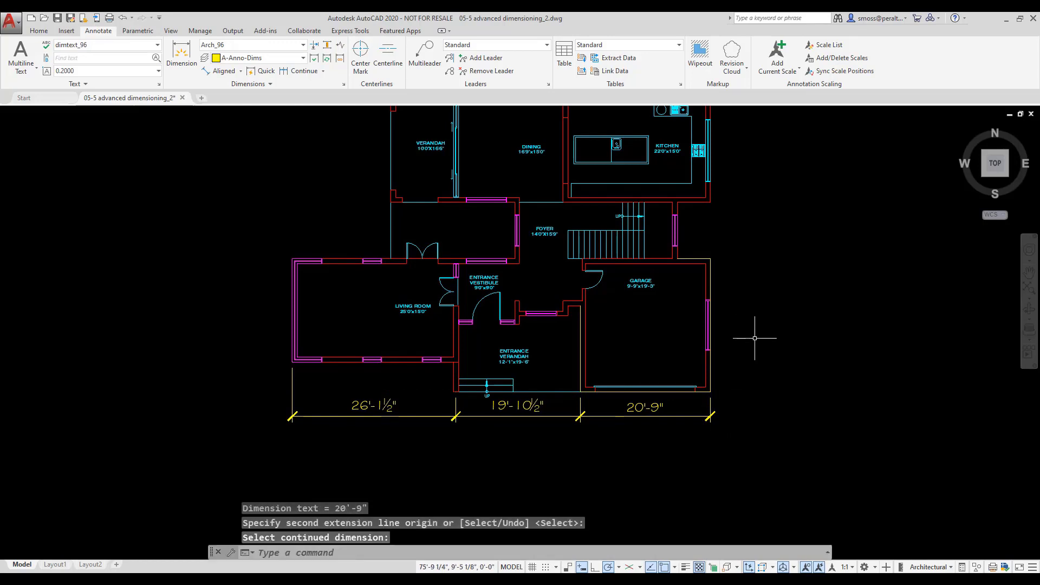
Add an overall linear dimension from the living room's lower-left corner to the garage's lower-right corner, placed close to the dimension chain
left_click(241, 71)
left_click(229, 90)
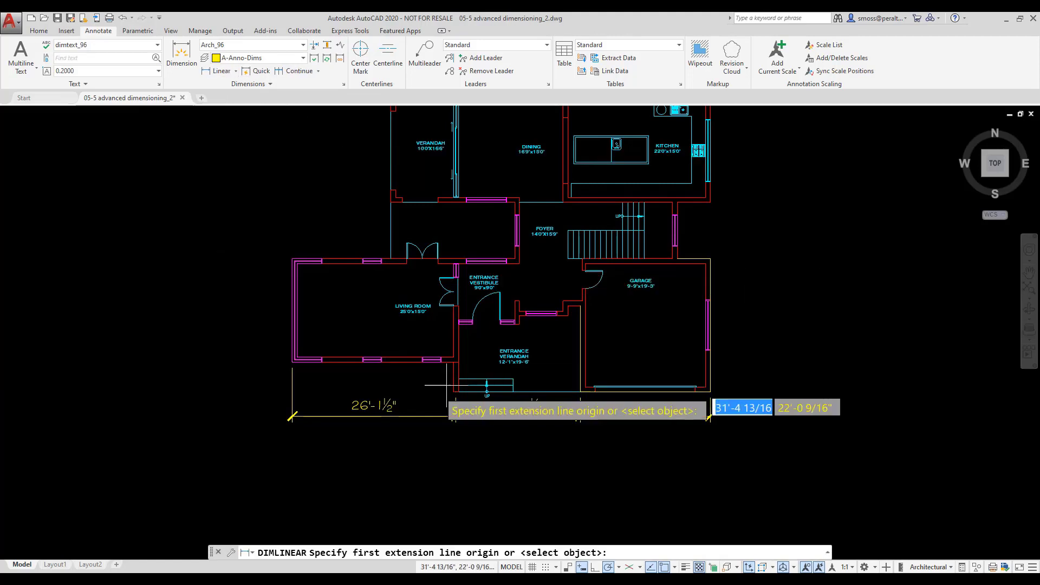
left_click(293, 363)
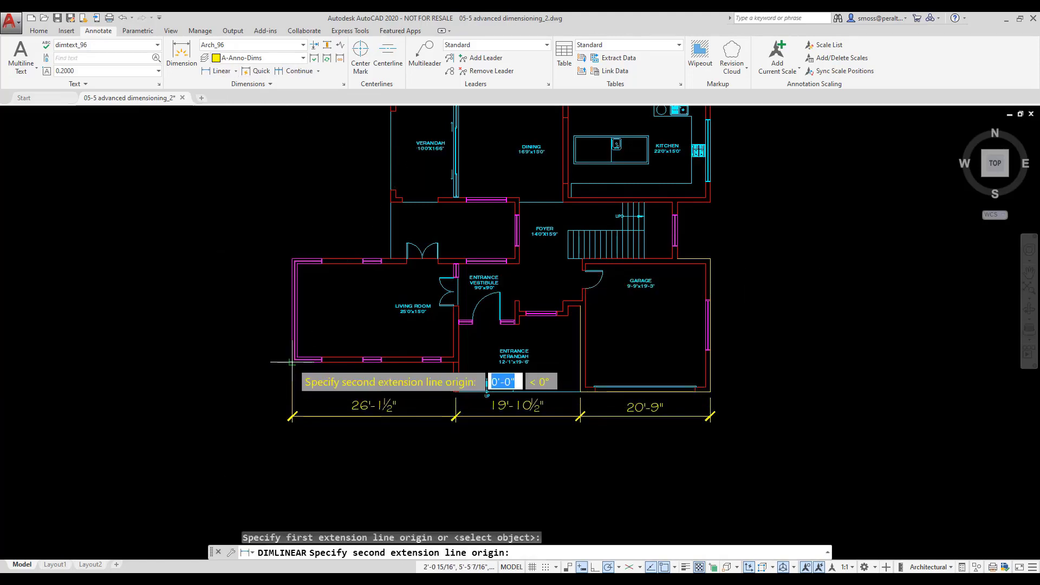
left_click(710, 391)
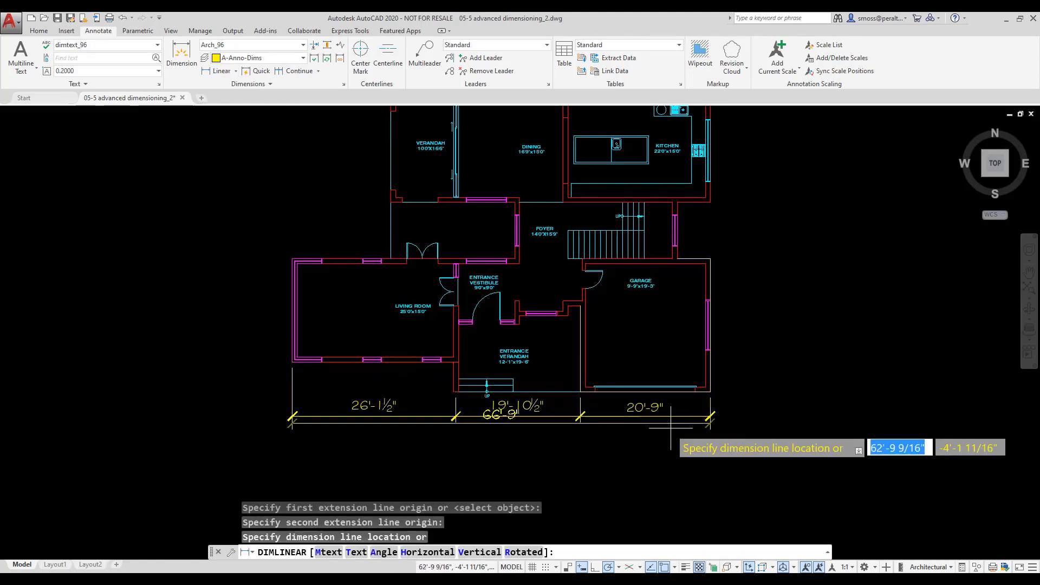
left_click(659, 421)
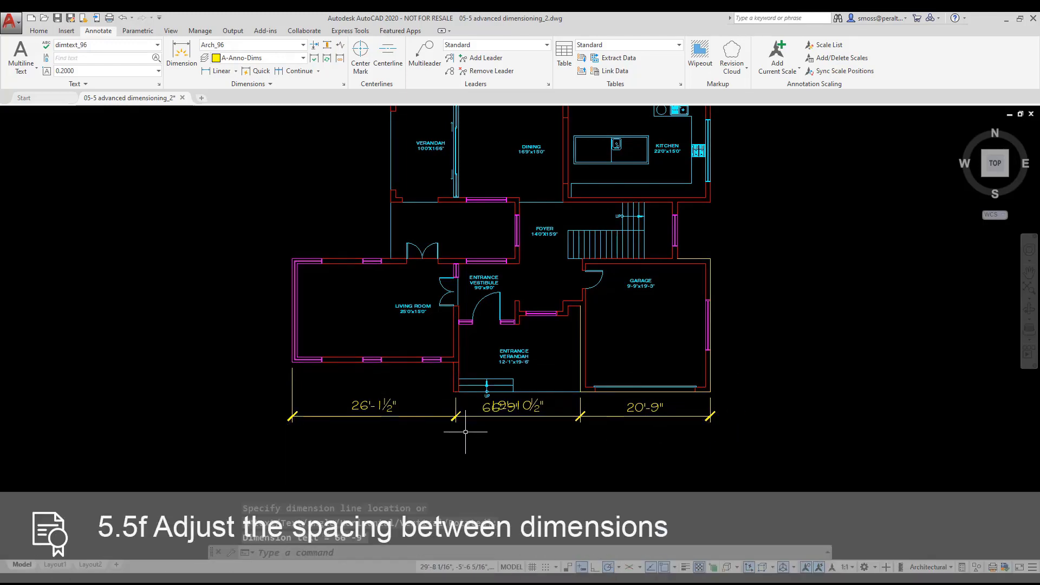
Stretch the overall width dimension line slightly downward, away from the chained dimensions
scroll(466, 432, "up", 2)
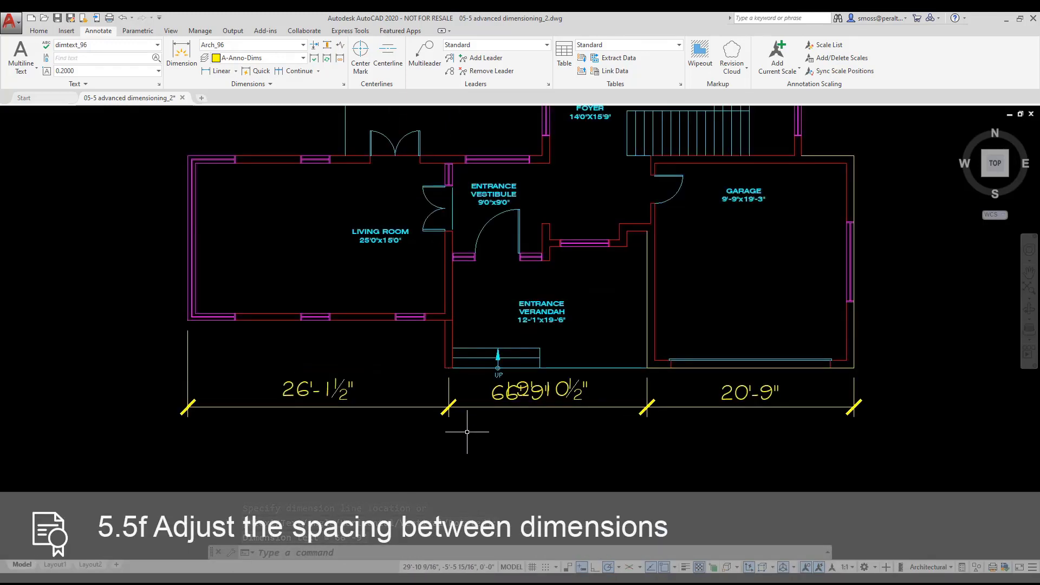
left_click(482, 406)
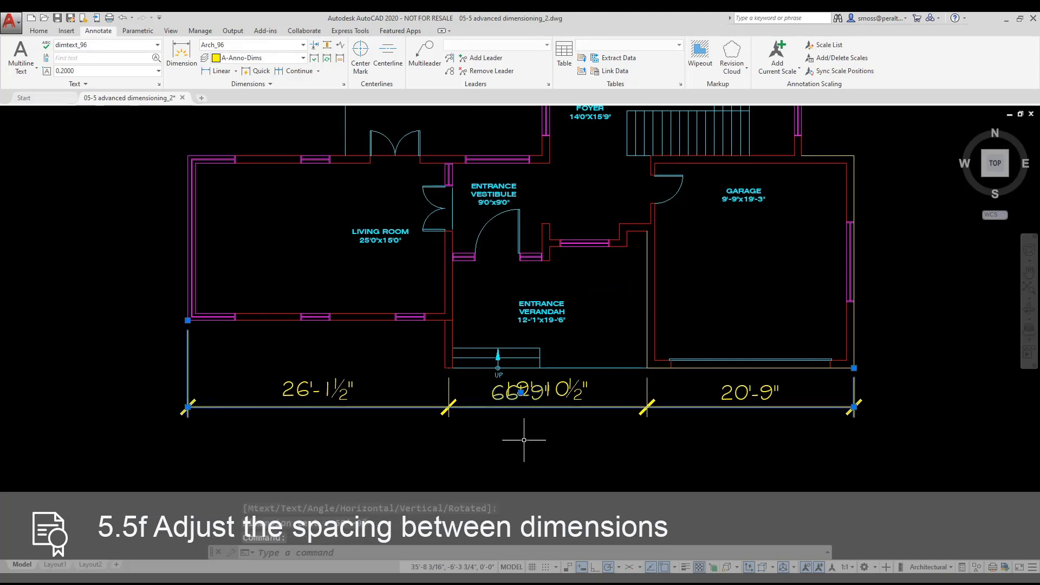
left_click(187, 406)
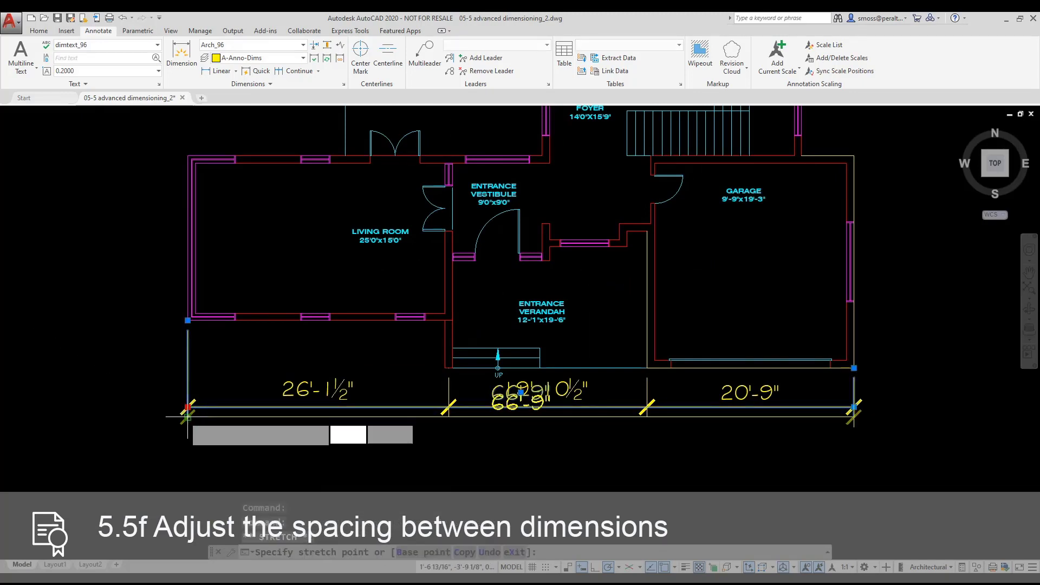
left_click(188, 416)
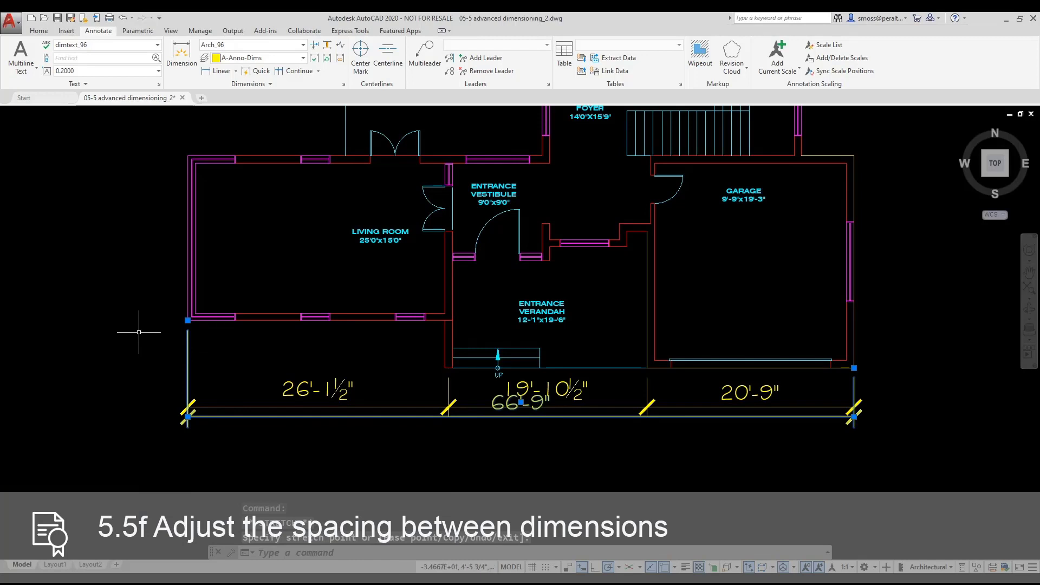
key("Escape")
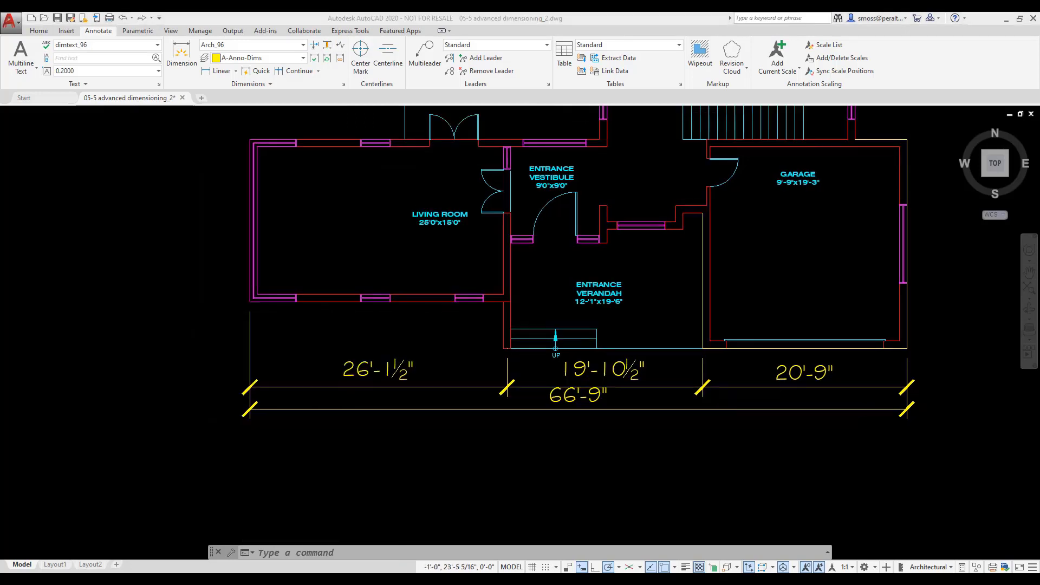
Adjust the spacing of the overall width dimension with Dimension Space, using the entrance verandah dimension as the base
left_click(326, 48)
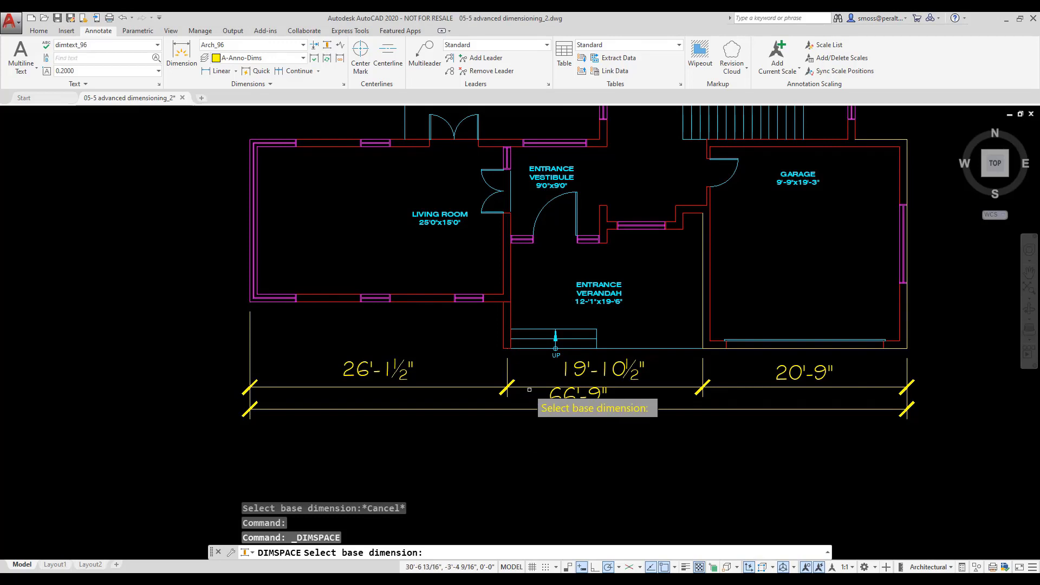
left_click(533, 387)
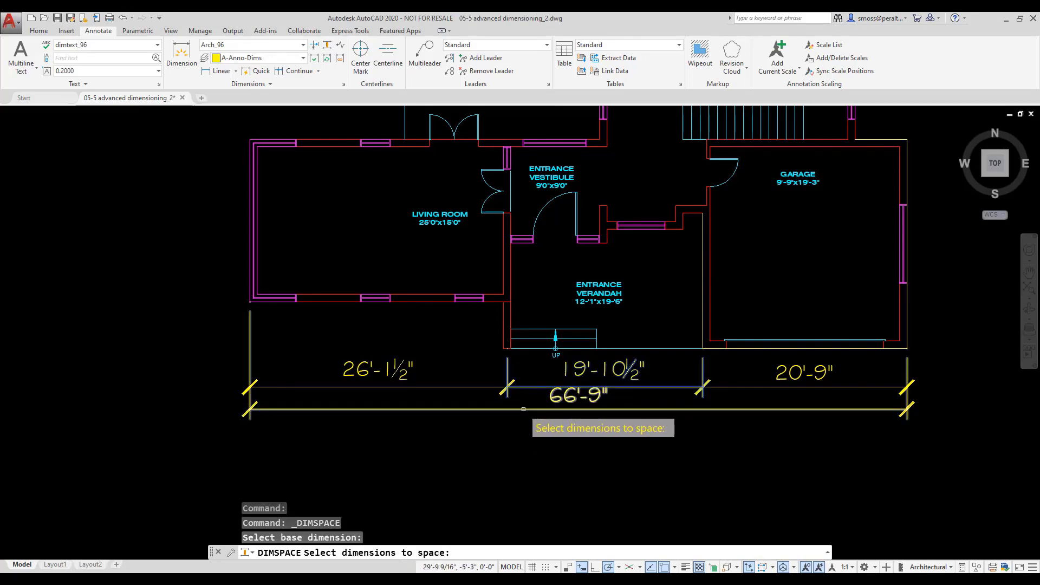
left_click(523, 409)
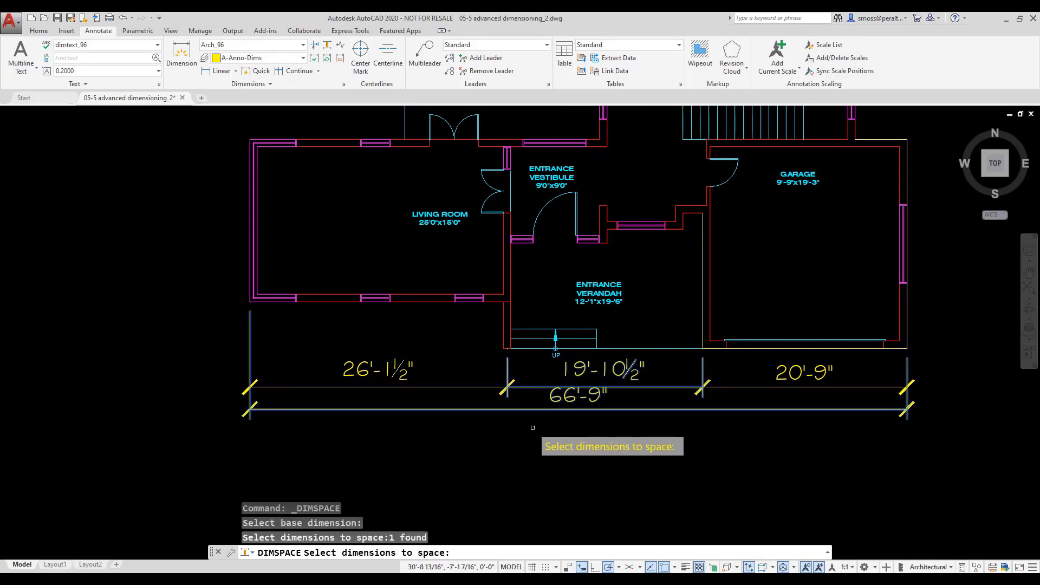
key("Return")
left_click(552, 466)
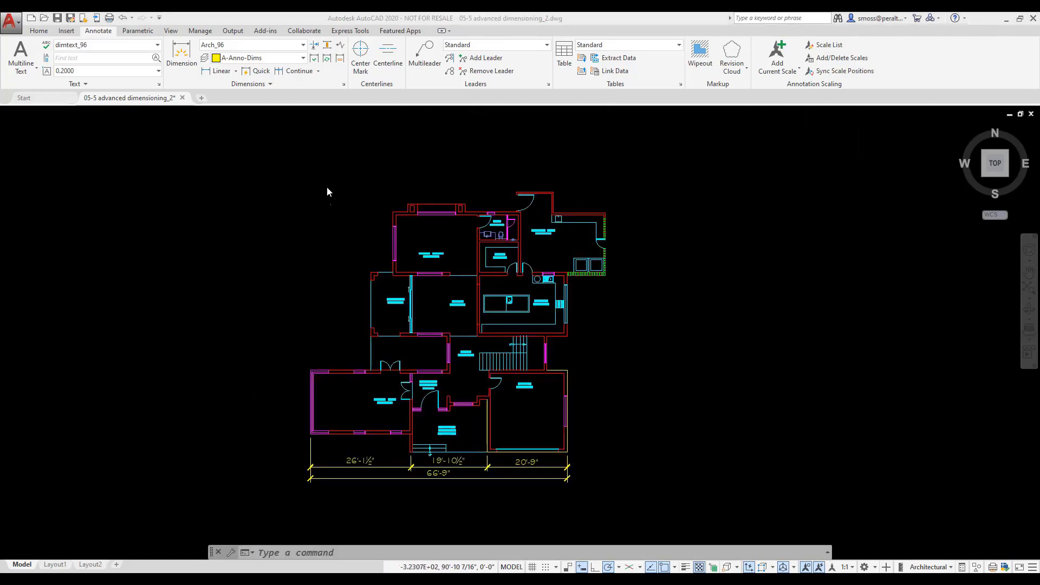
Add a vertical linear dimension to the living room's left outer wall by selecting the wall object, placing it left of the house
left_click(219, 88)
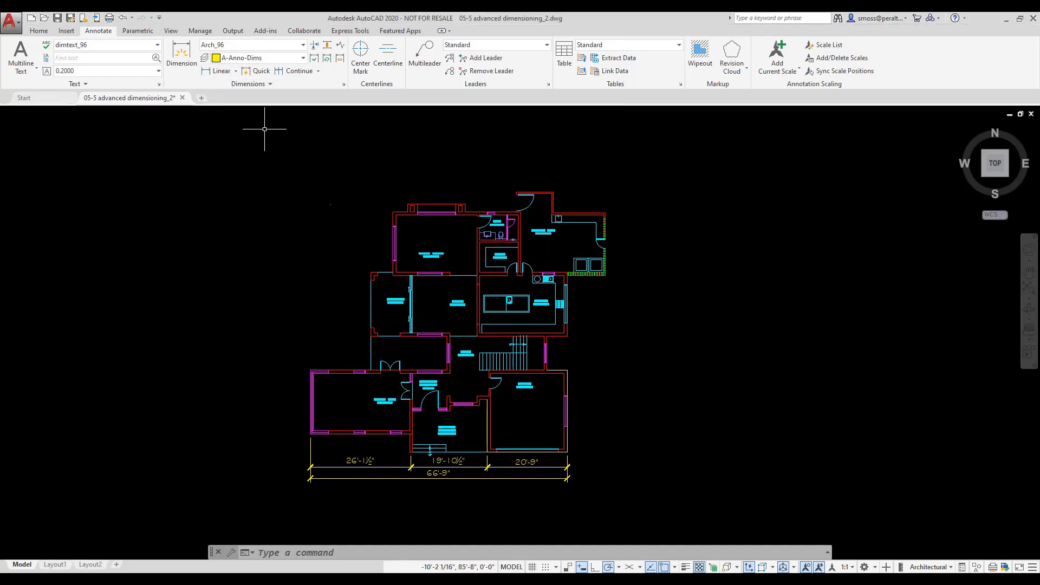
left_click(219, 71)
key("Return")
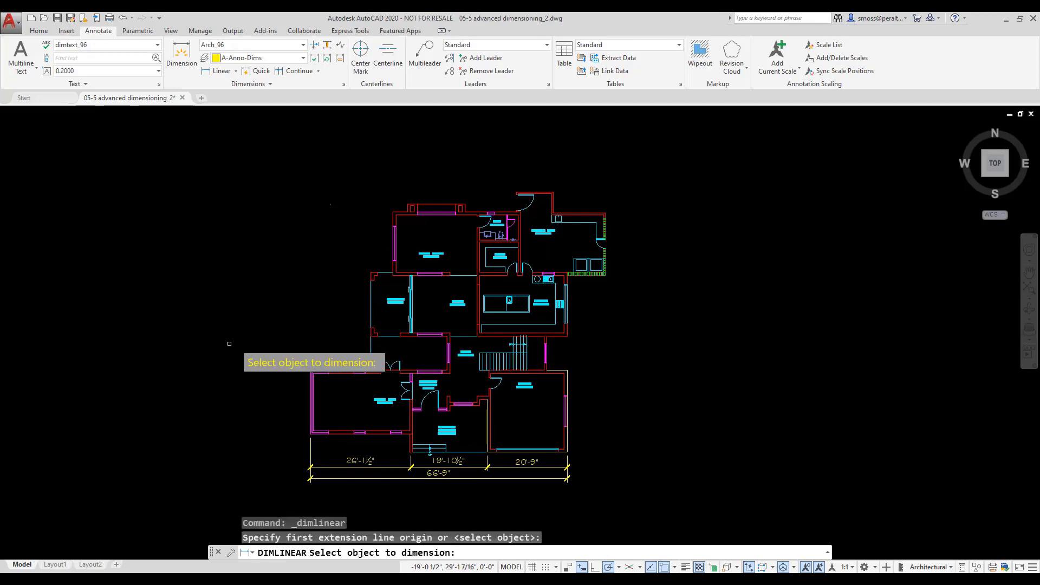
left_click(313, 414)
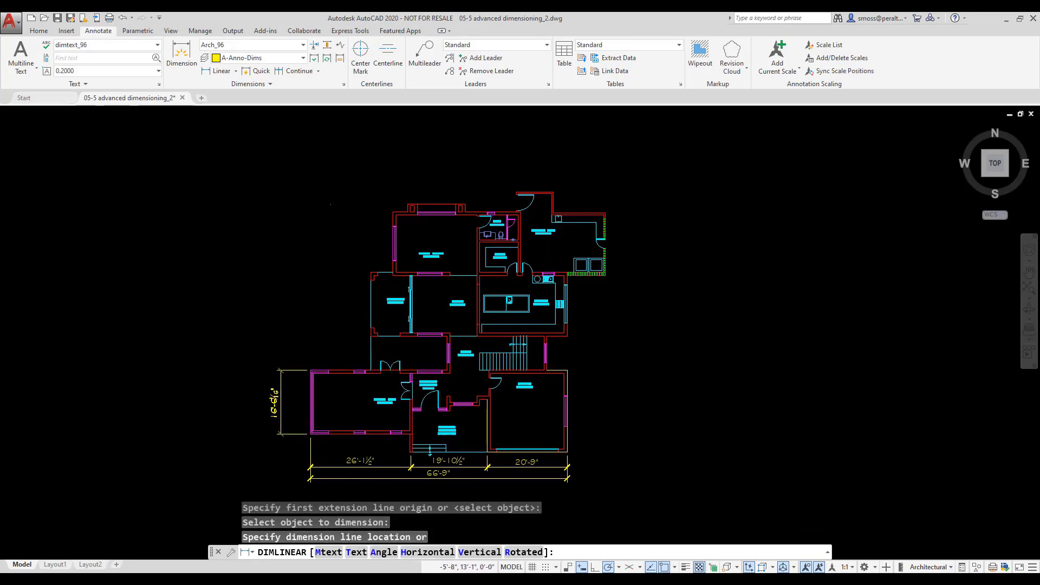
left_click(280, 403)
Continue the vertical dimension up the house's left side to the verandah's lower and upper left corners and the formal living room's upper-left corner
left_click(297, 75)
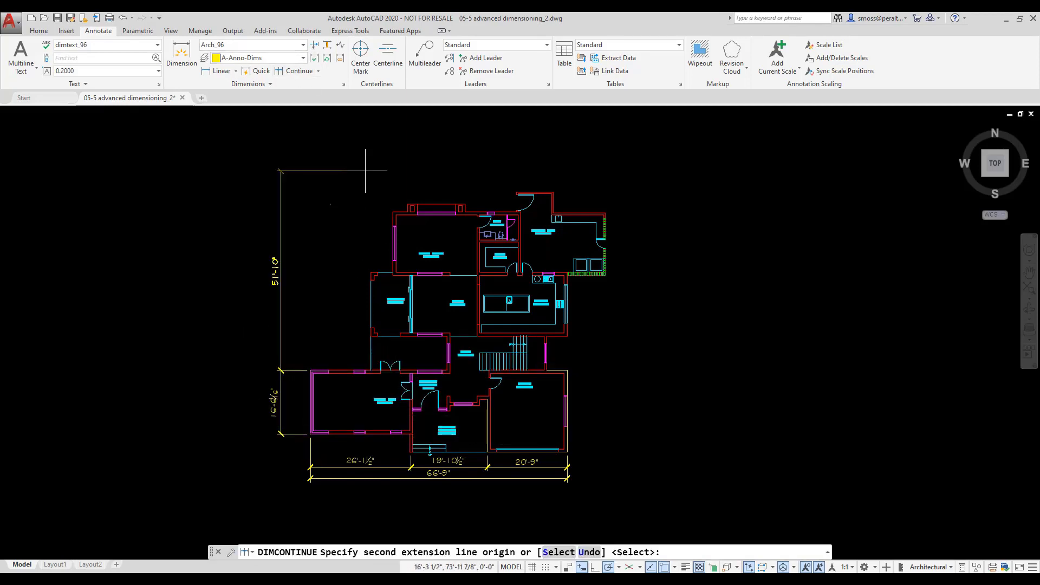
left_click(370, 335)
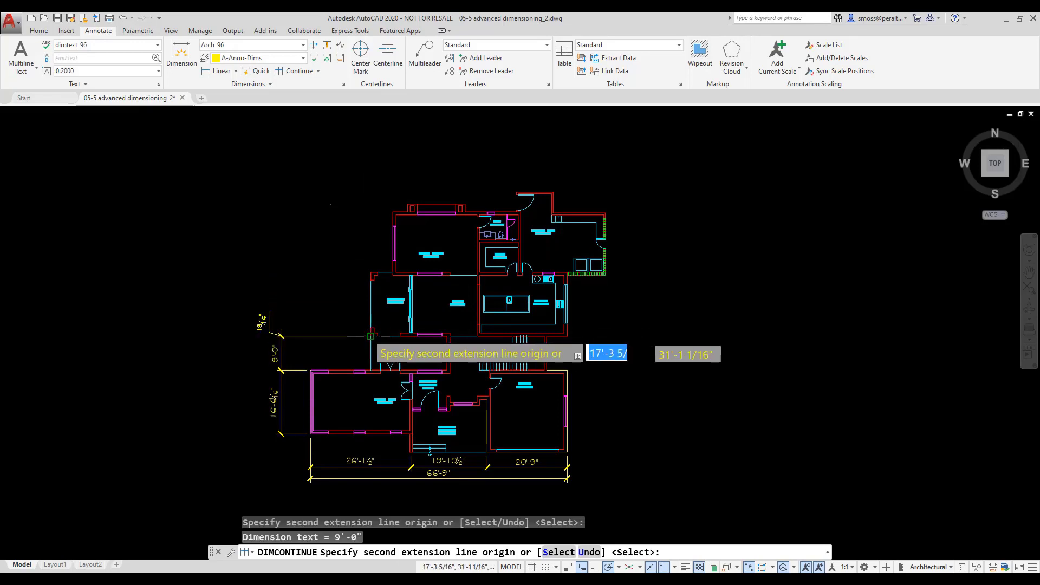
left_click(371, 273)
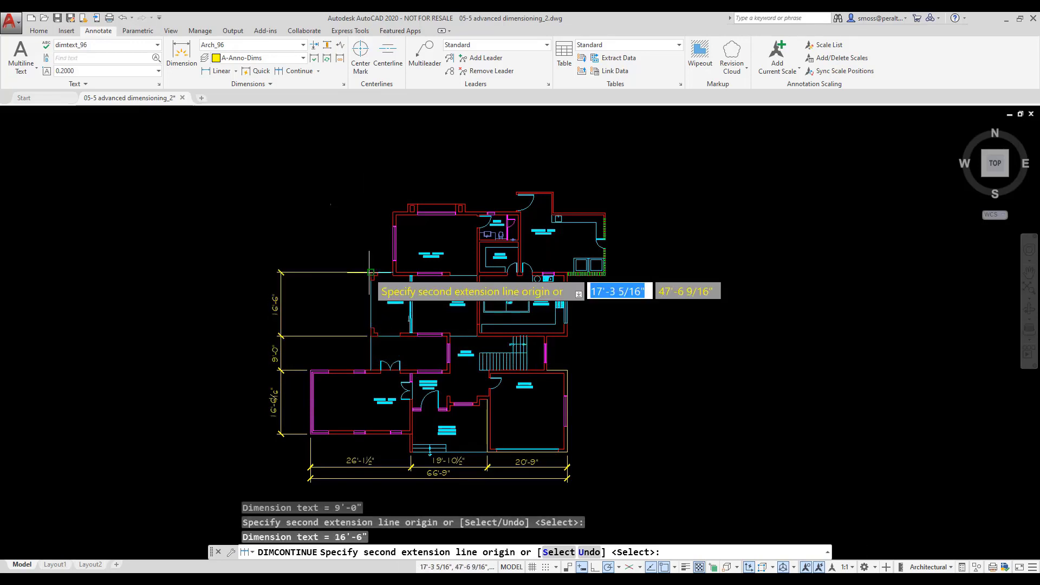
left_click(391, 211)
right_click(363, 184)
left_click(384, 192)
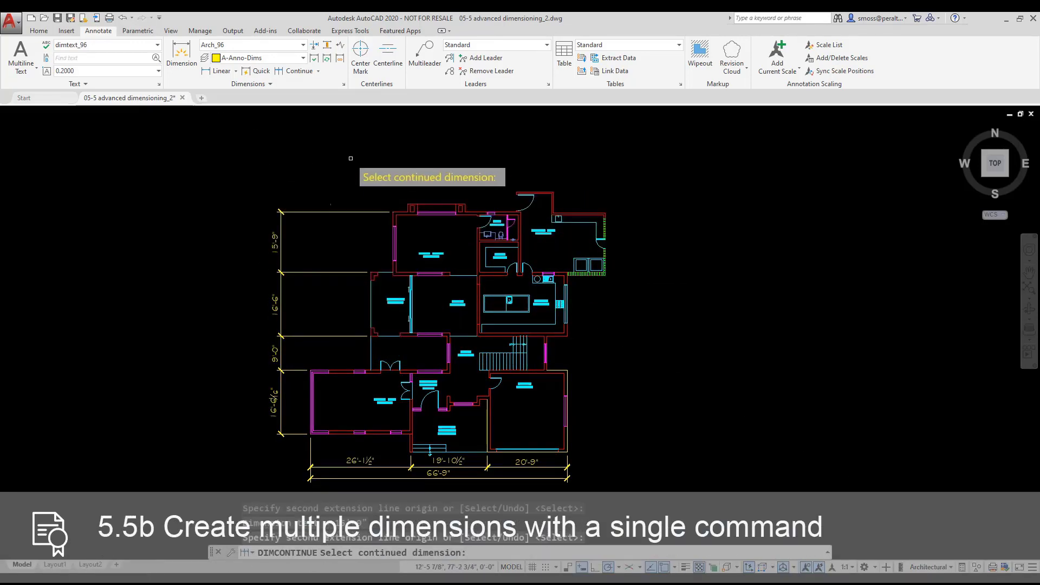
key("Return")
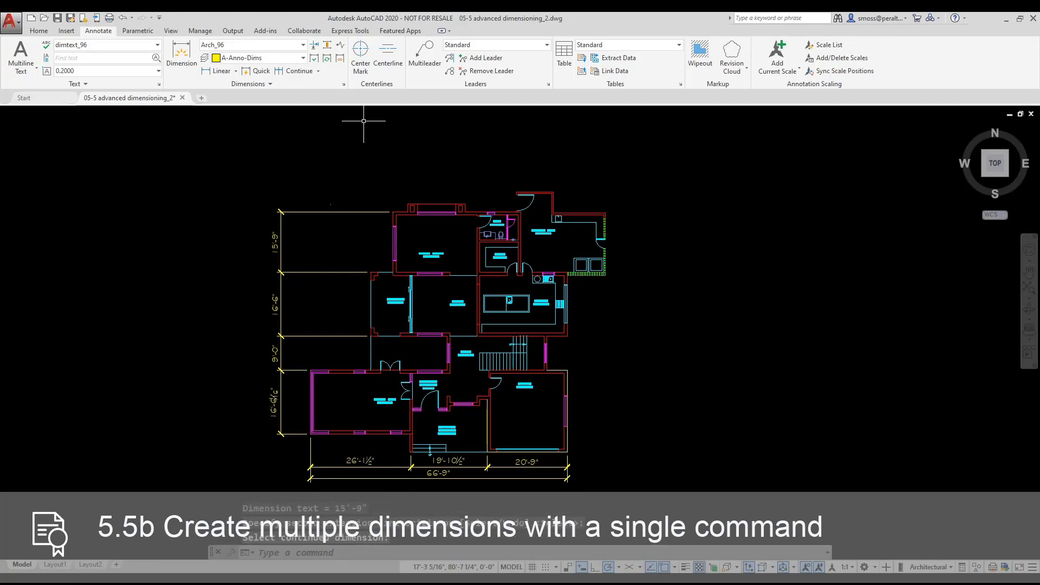
Add a horizontal linear dimension from the formal living room's upper-left corner to its projecting bay's left corner, placed above the house
right_click(331, 146)
mouse_move(369, 167)
left_click(502, 179)
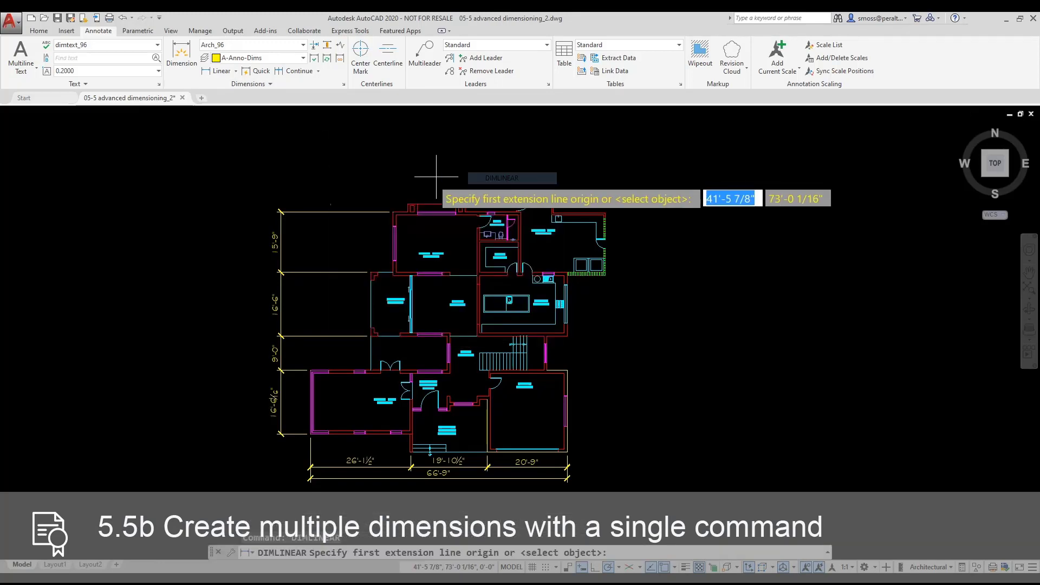
scroll(398, 198, "up", 2)
left_click(386, 220)
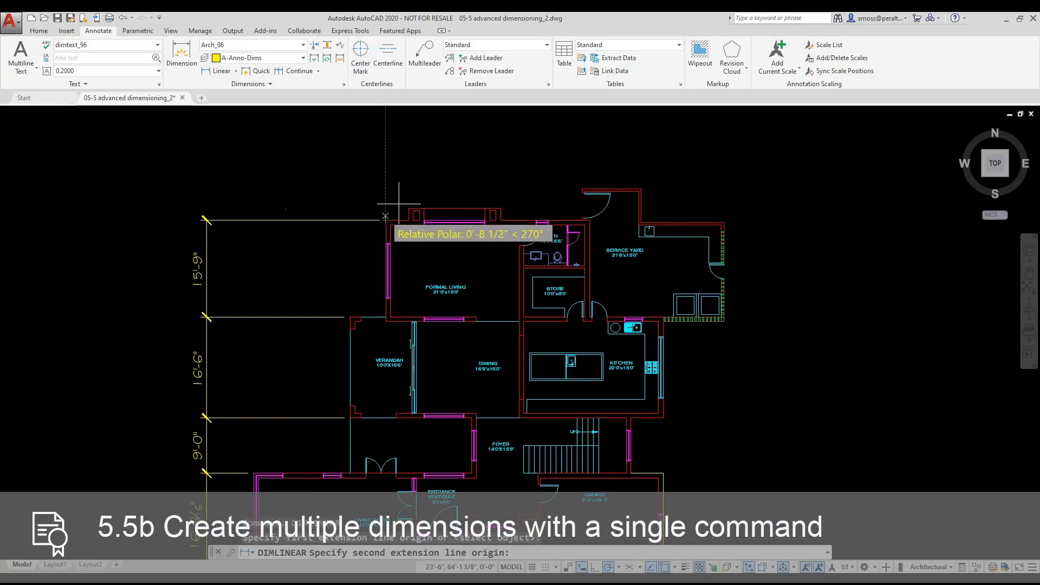
left_click(409, 203)
left_click(405, 163)
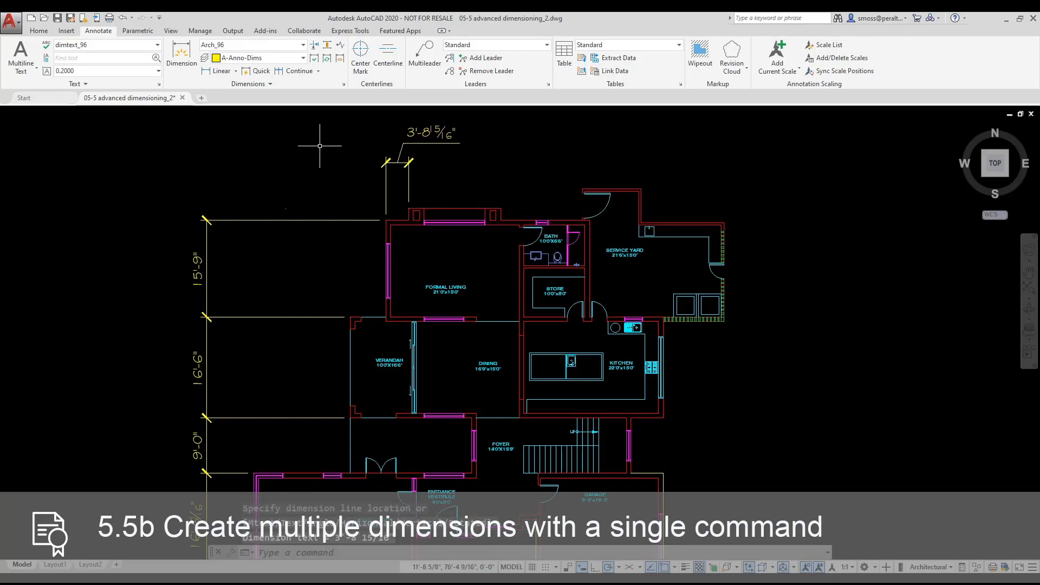
Continue the top dimension across the bay's right corner and both corners of the service yard's upper projection to the yard's upper-right corner
left_click(295, 70)
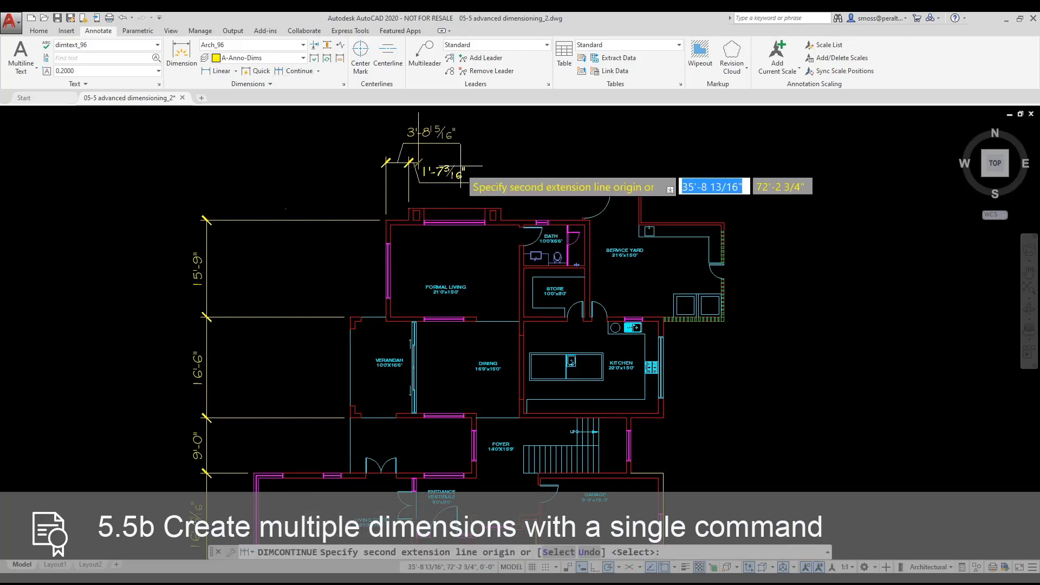
left_click(501, 206)
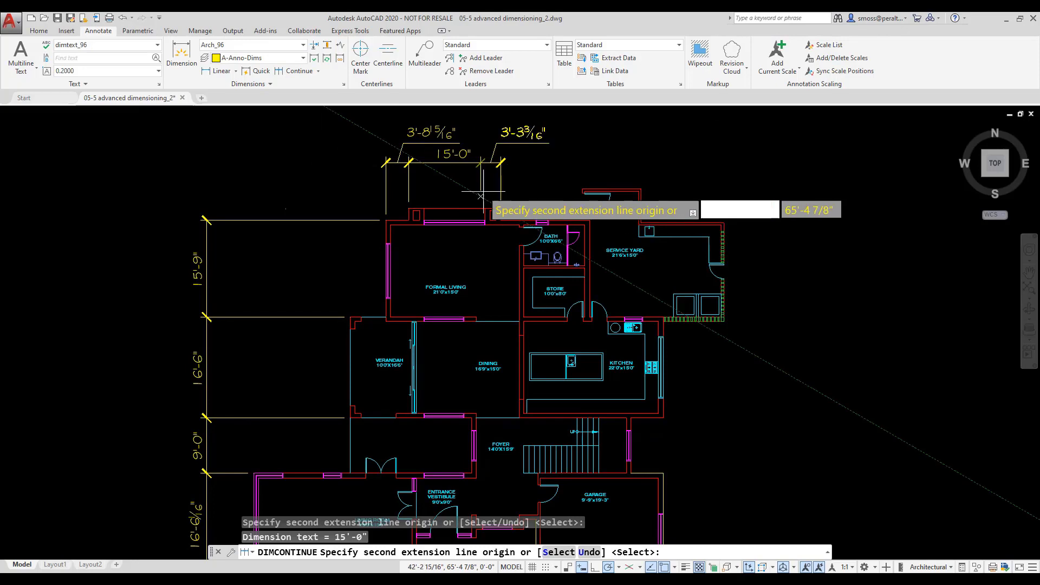
left_click(583, 190)
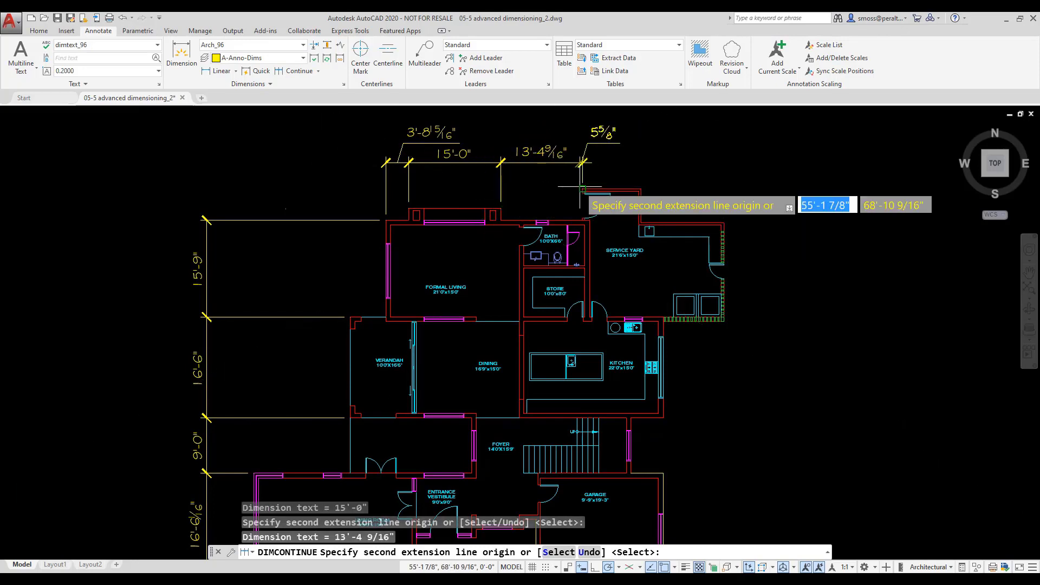
left_click(640, 189)
left_click(724, 223)
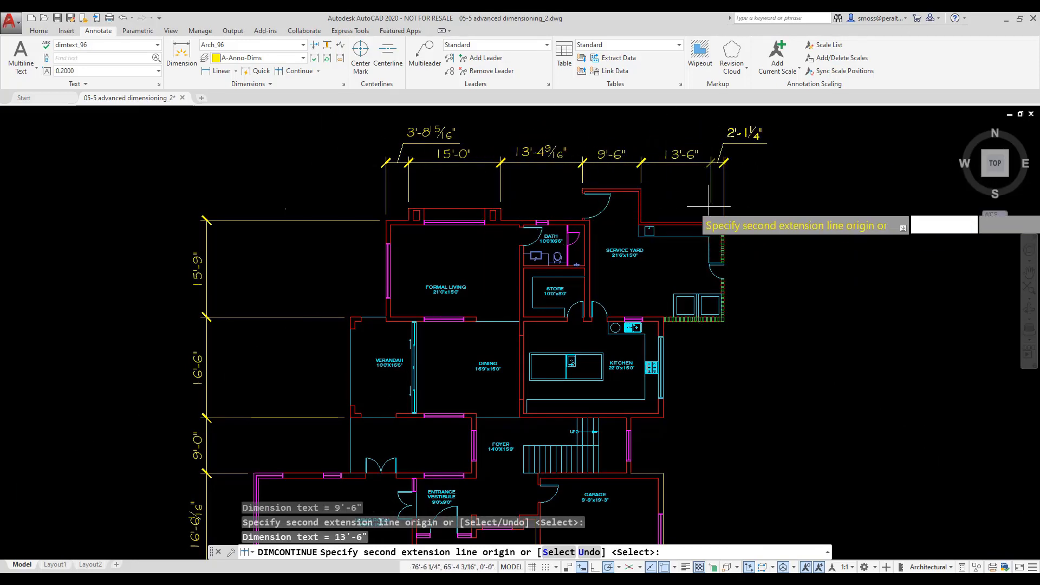
right_click(756, 218)
left_click(778, 226)
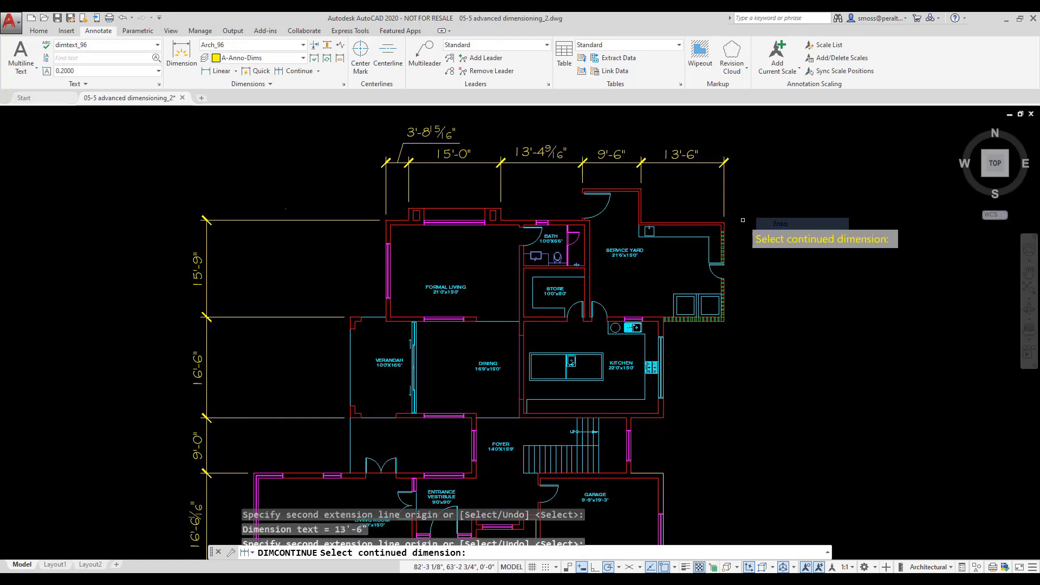
left_click(758, 223)
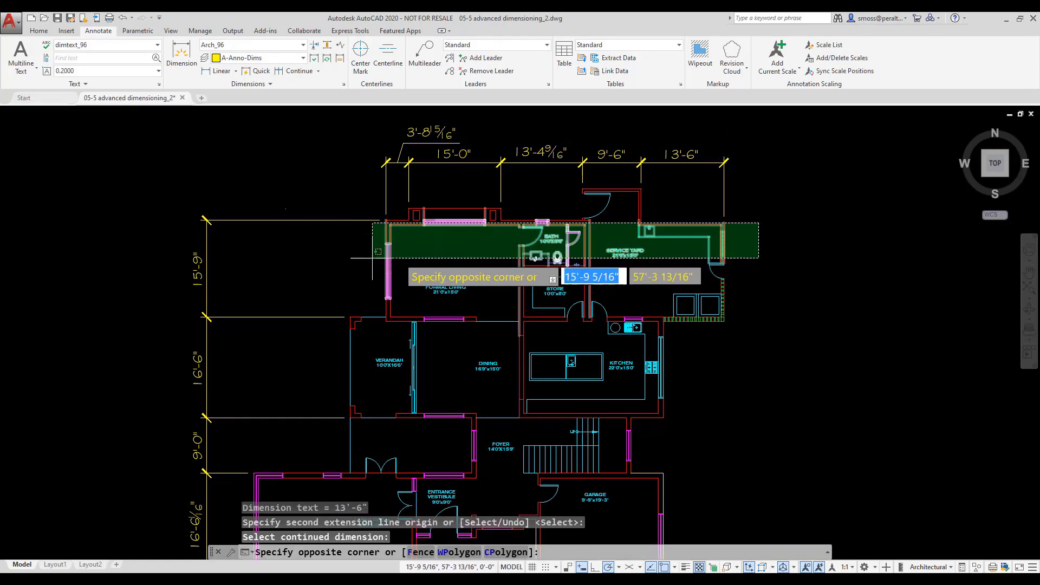
left_click(867, 215)
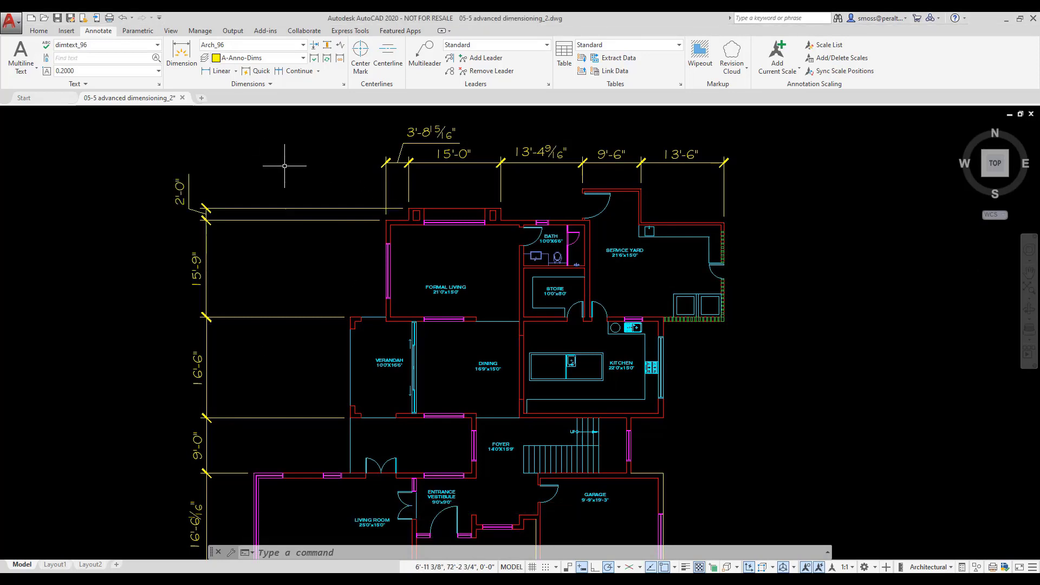
Add an automatic dimension break to the 2'-0" dimension's extension line where it crosses the vertical extension line at the formal living room
scroll(362, 196, "up", 2)
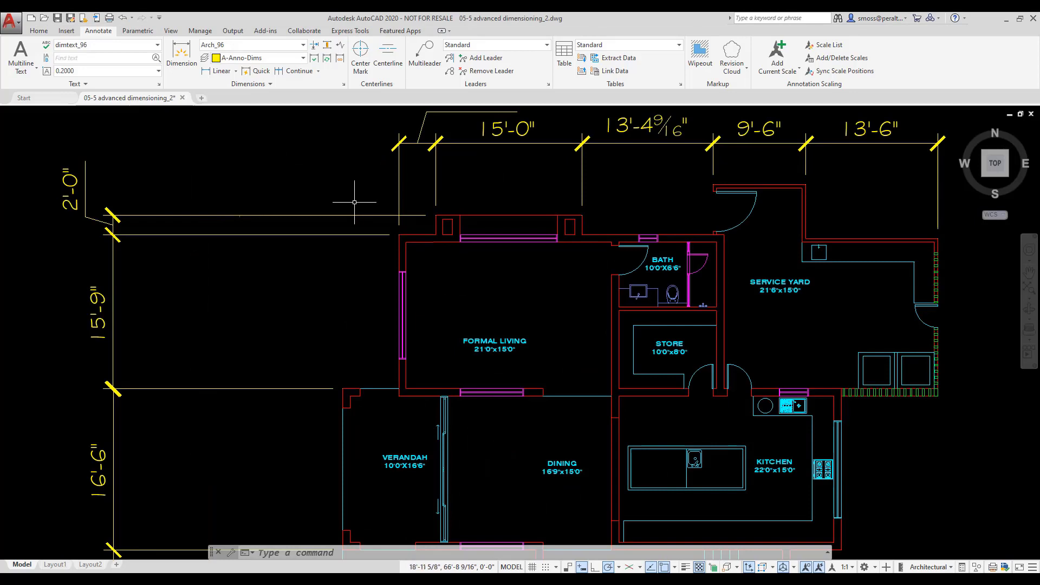
left_click(313, 46)
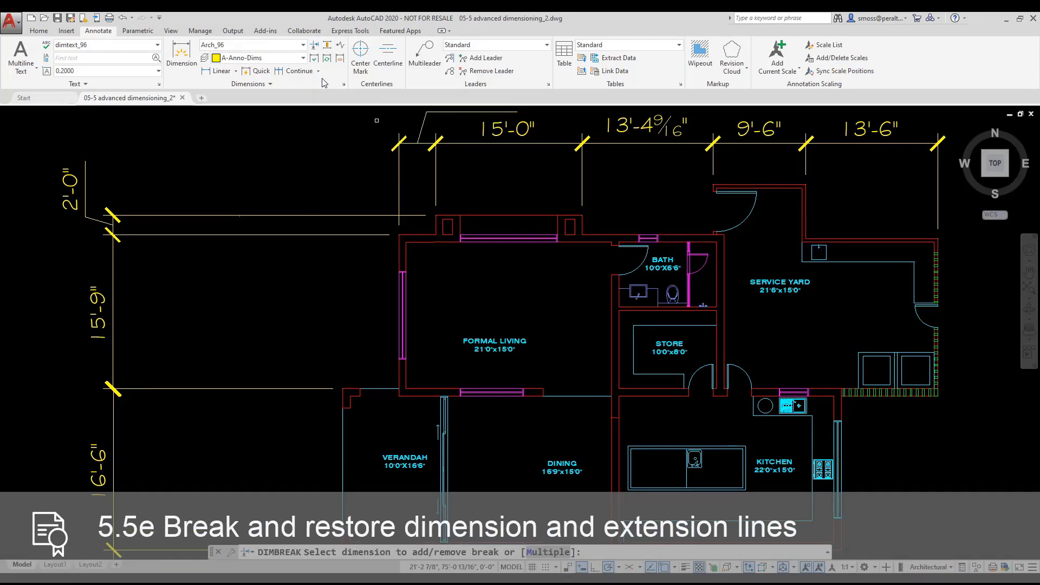
scroll(364, 175, "up", 2)
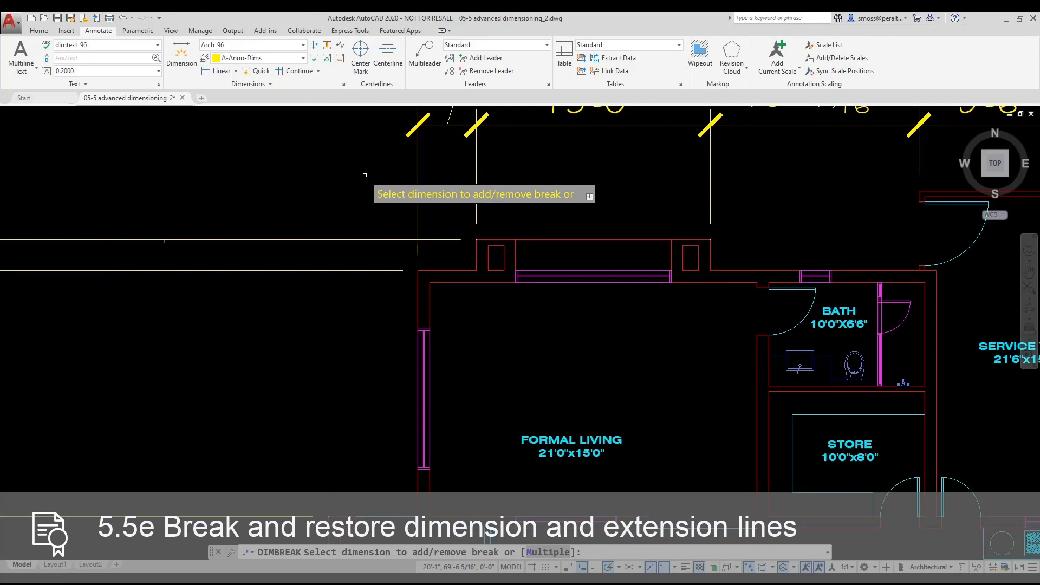
left_click(399, 239)
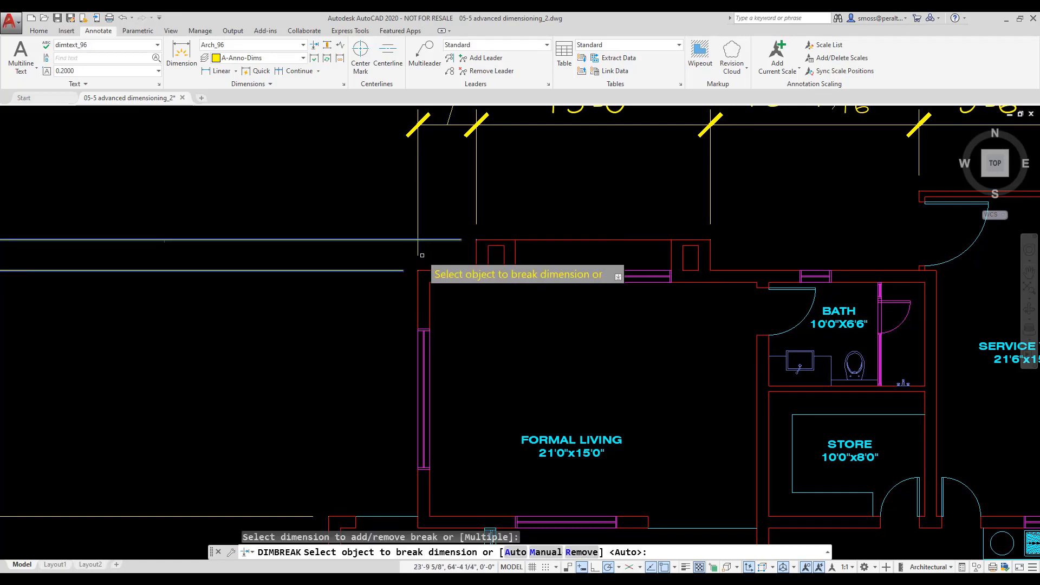
right_click(381, 204)
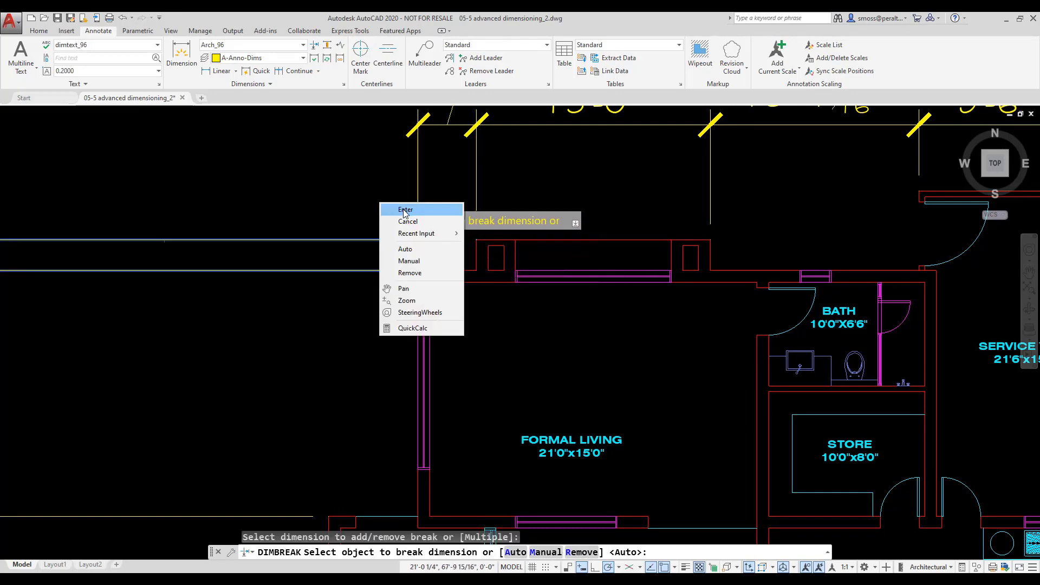
left_click(404, 211)
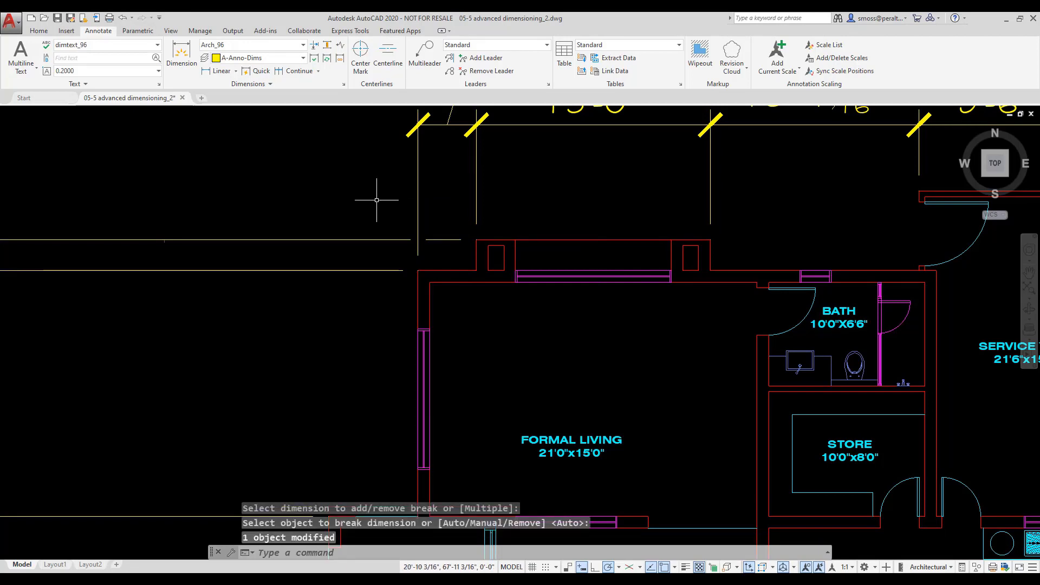
scroll(377, 200, "down", 4)
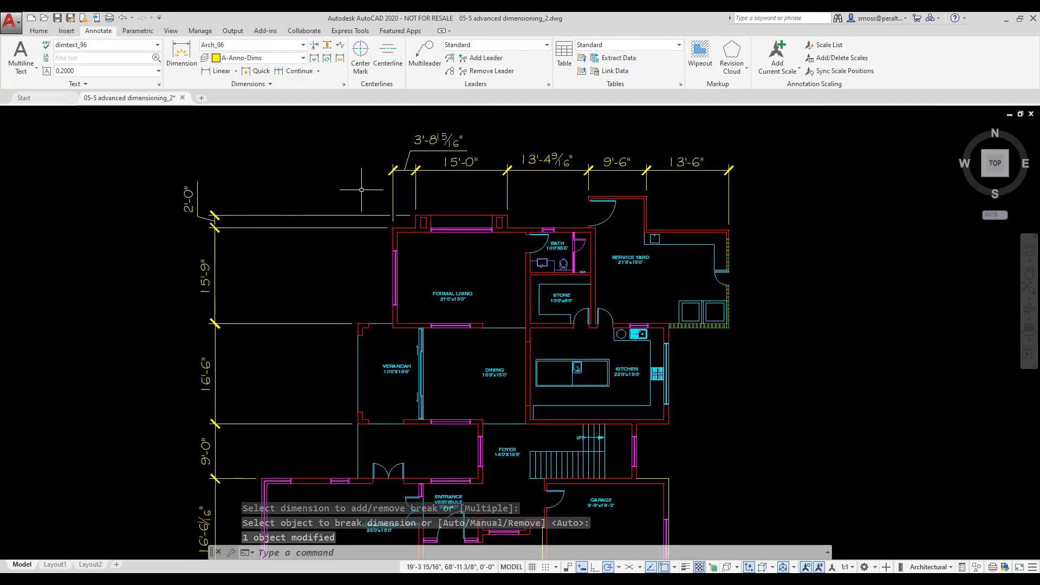
scroll(374, 202, "up", 6)
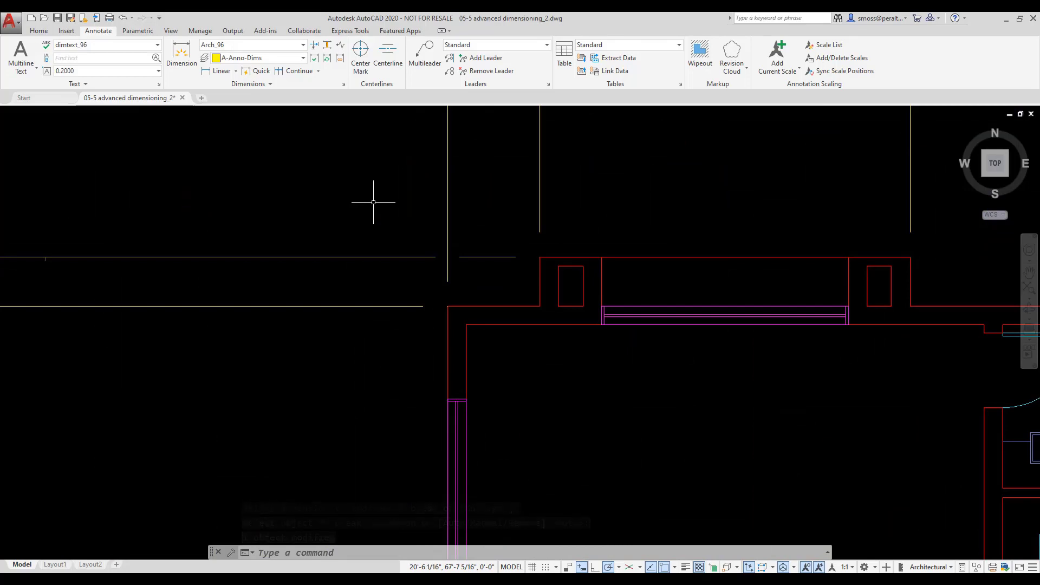
Stretch the service yard's right-side vertical dimension so its upper extension origin sits on the yard's upper-right corner
scroll(374, 202, "down", 5)
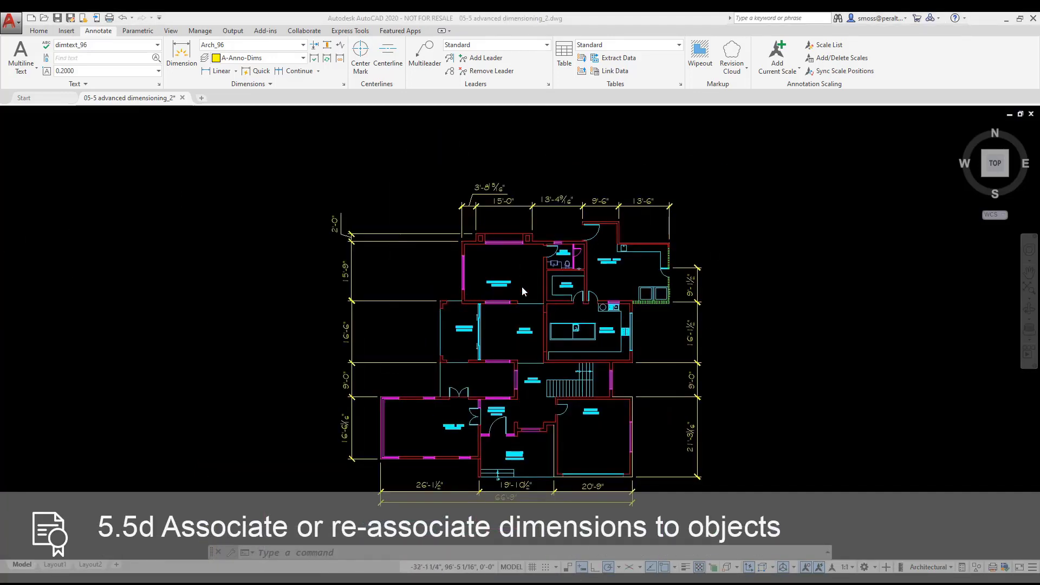
scroll(704, 258, "up", 2)
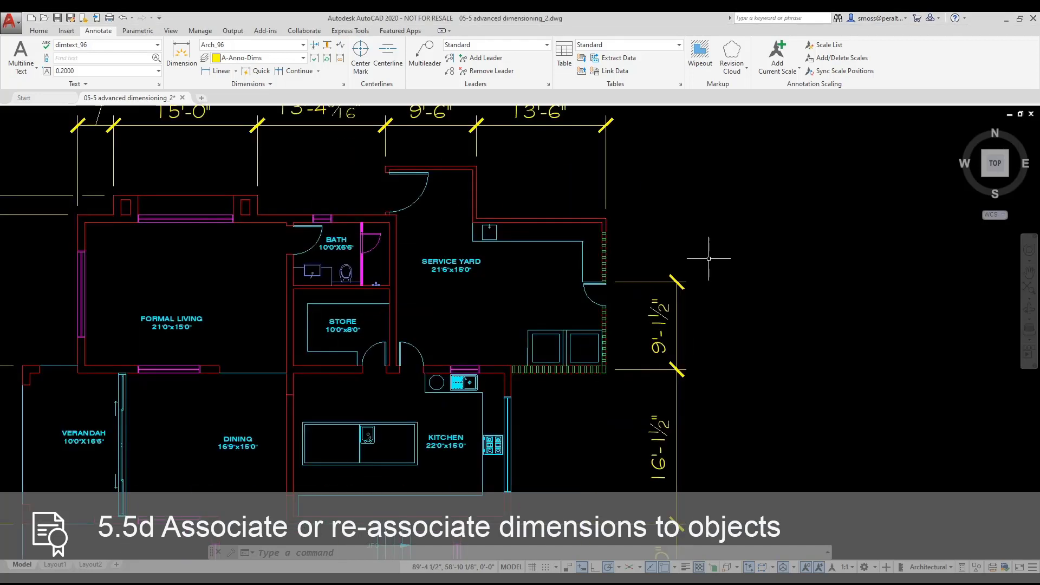
left_click(648, 281)
left_click(606, 281)
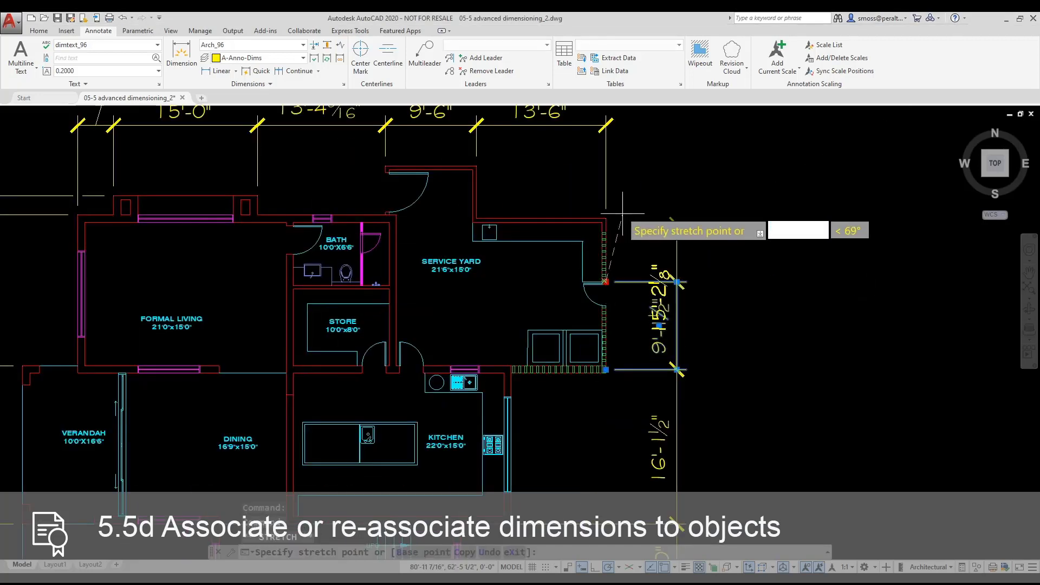
left_click(605, 219)
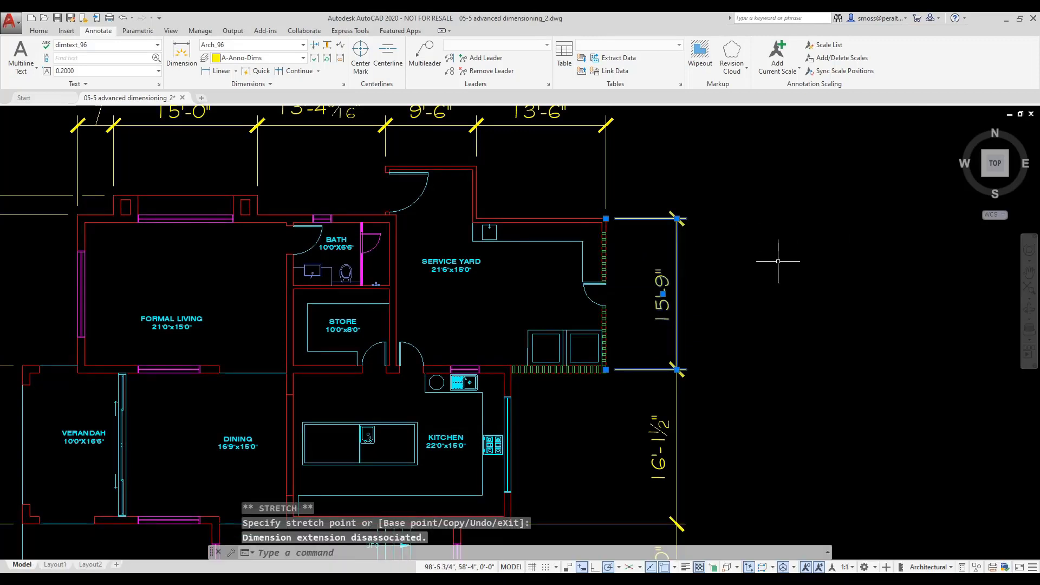
key("Escape")
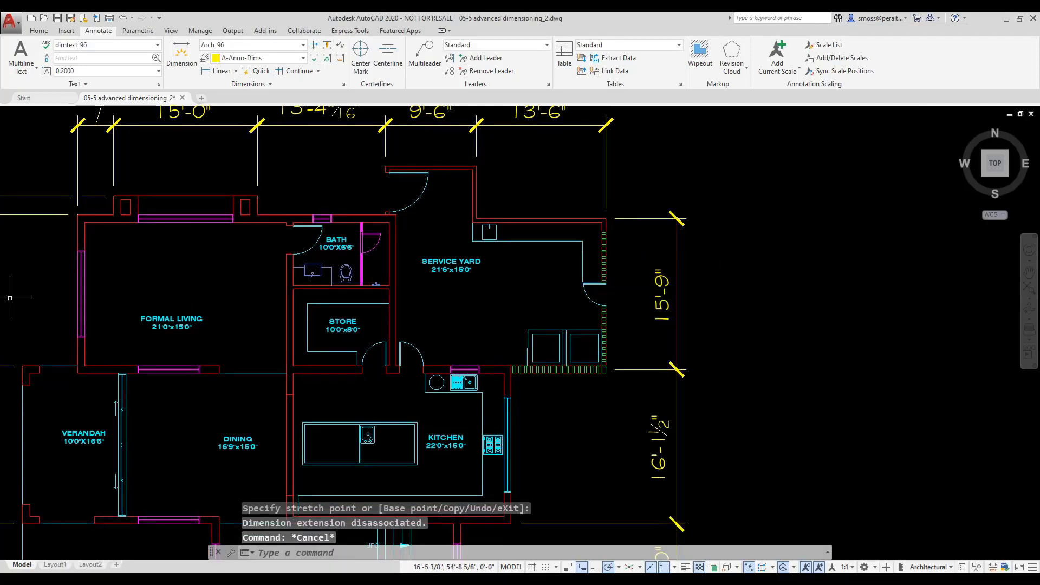